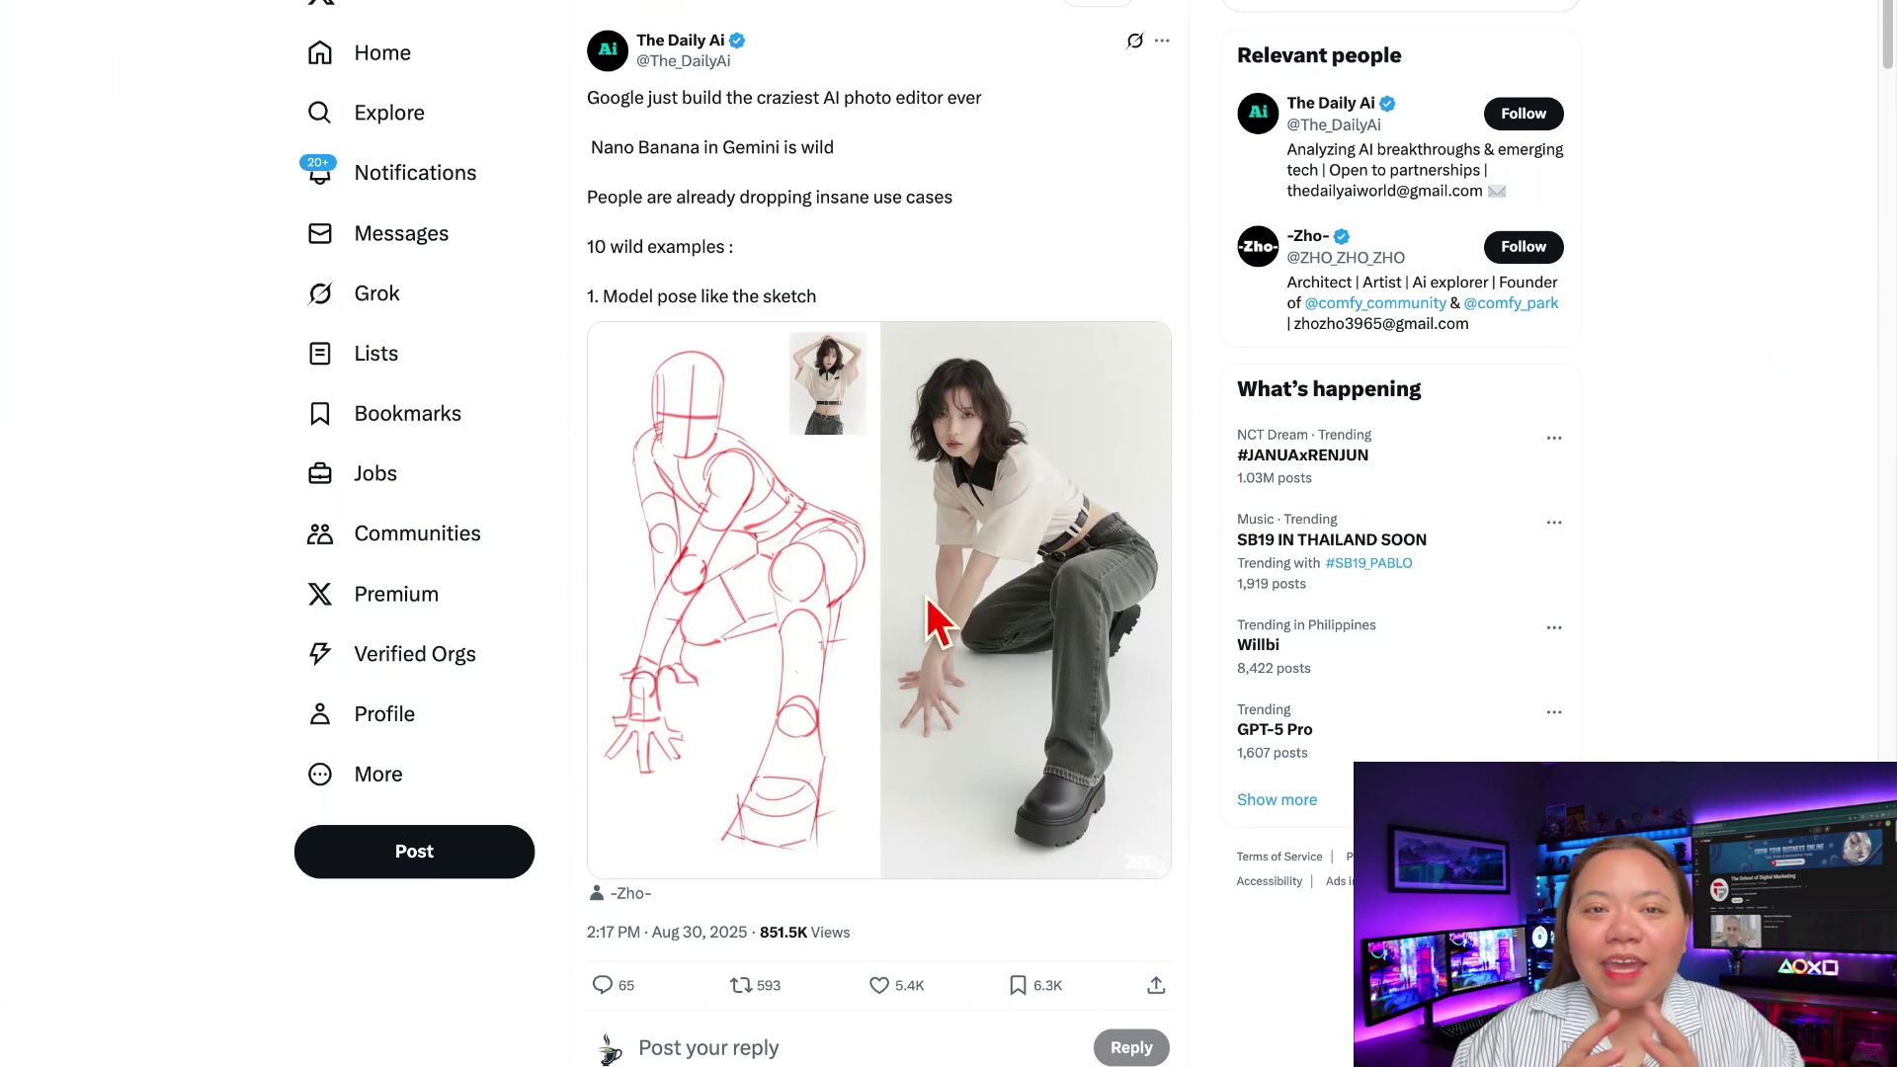
Step: View the model pose example image full-size in the thread, then close it
{"action": "left_click", "coordinate": [969, 583]}
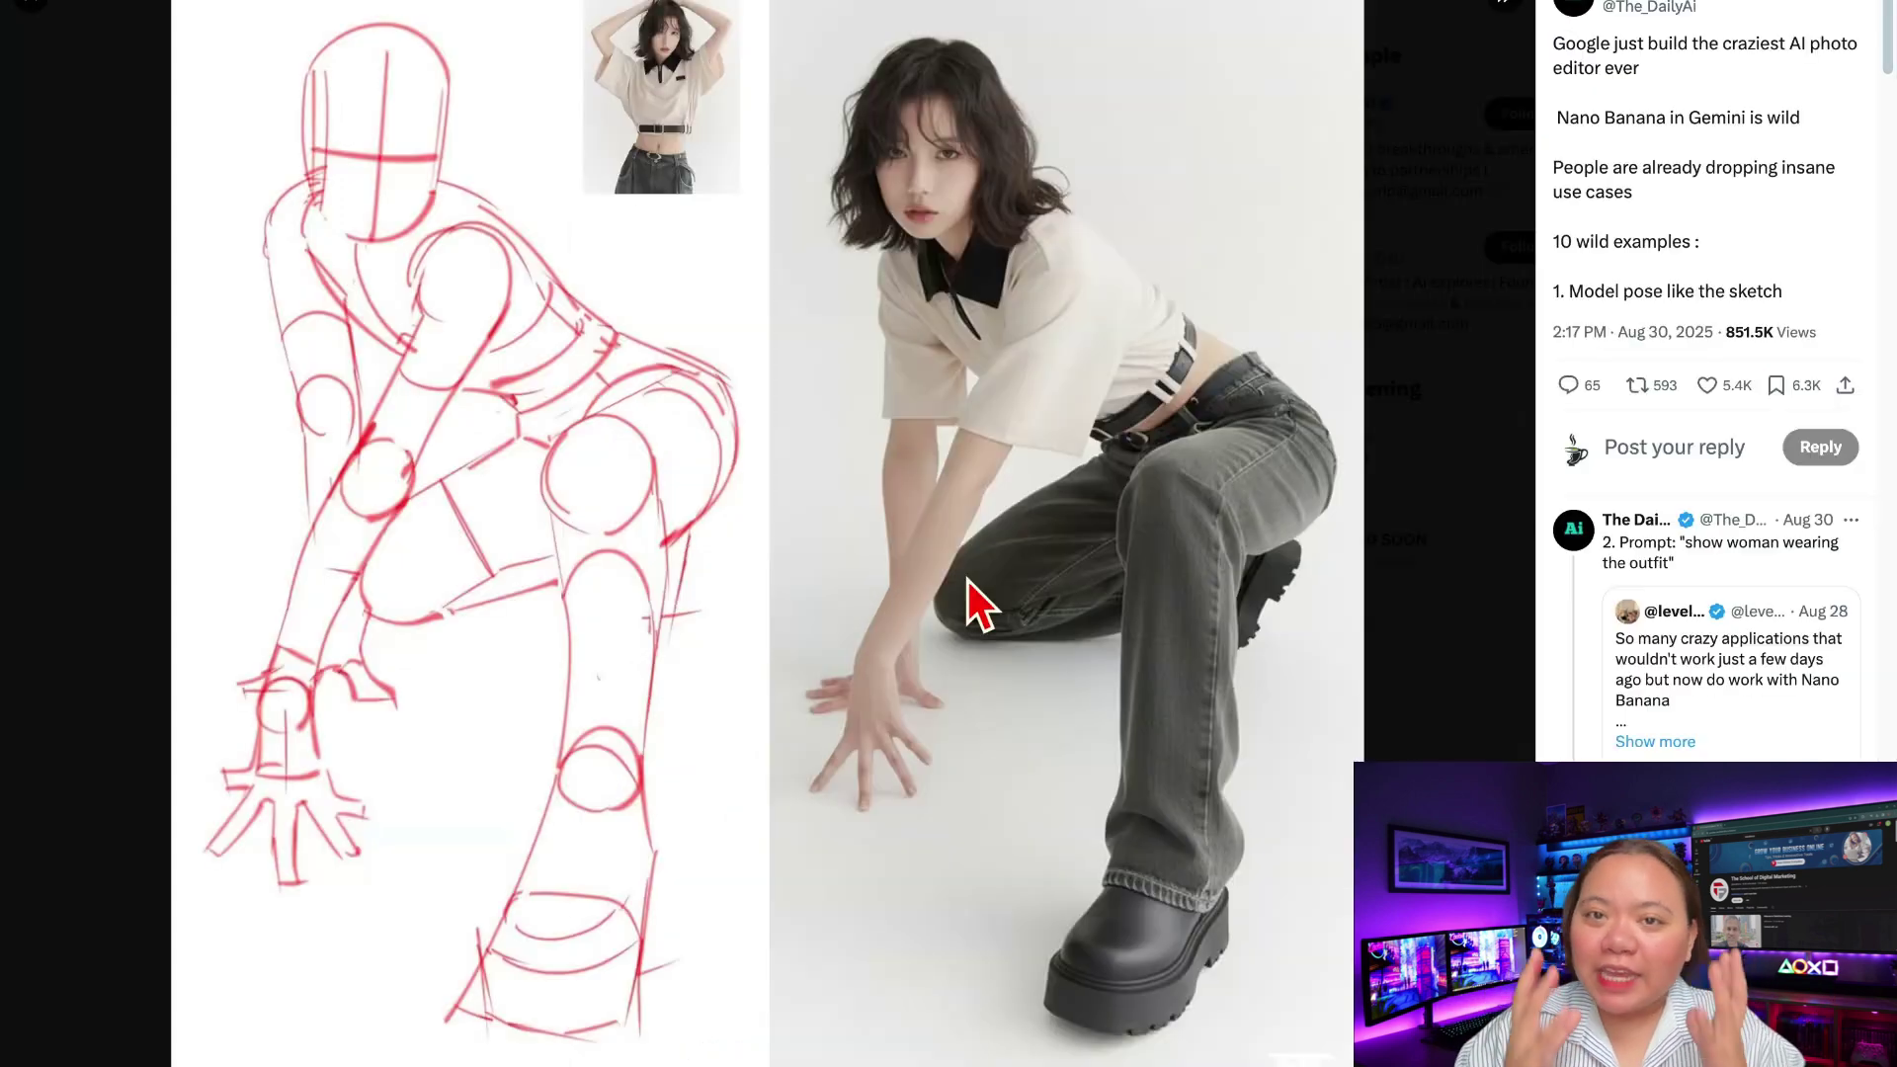
{"action": "key", "text": "Escape"}
{"action": "scroll", "coordinate": [949, 593], "scroll_direction": "down", "scroll_amount": 10}
{"action": "scroll", "coordinate": [924, 598], "scroll_direction": "up", "scroll_amount": 6}
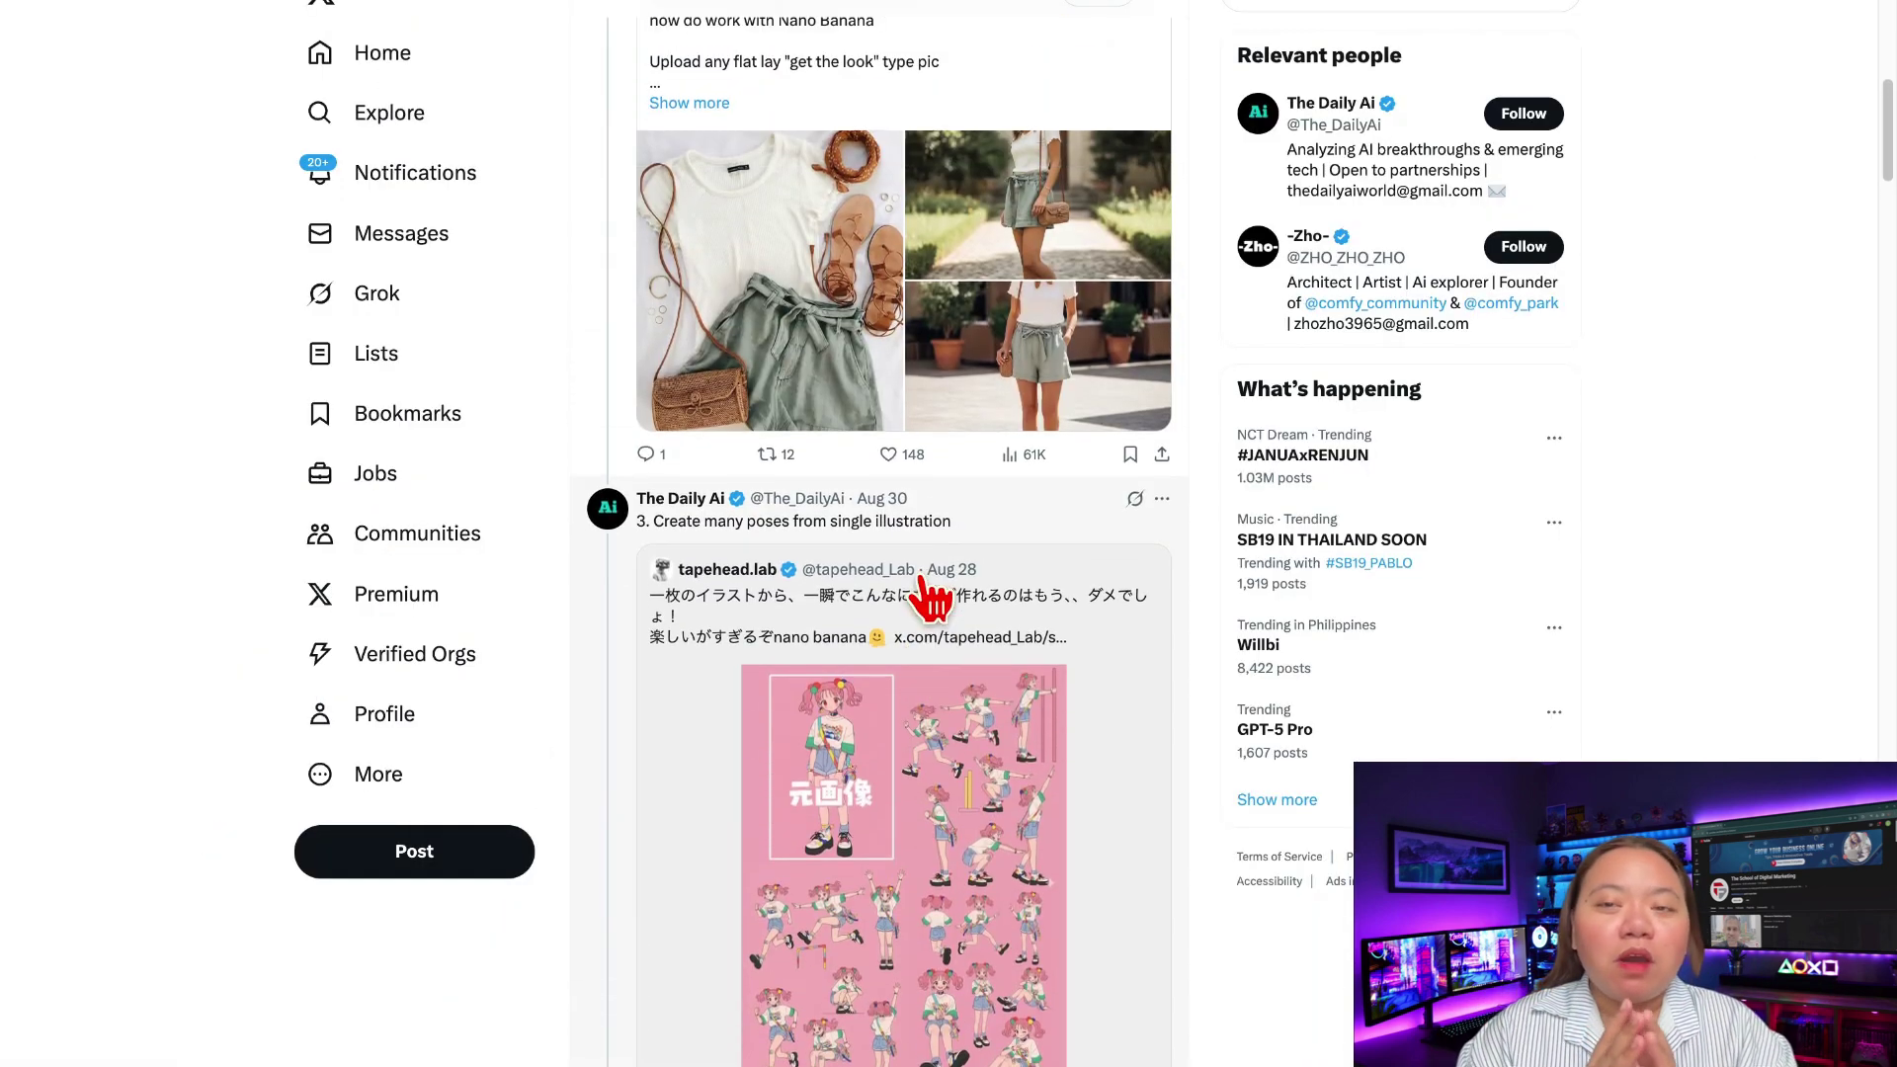
Step: View the flat-lay outfit photo and the next photo of the woman wearing it
{"action": "left_click", "coordinate": [895, 571]}
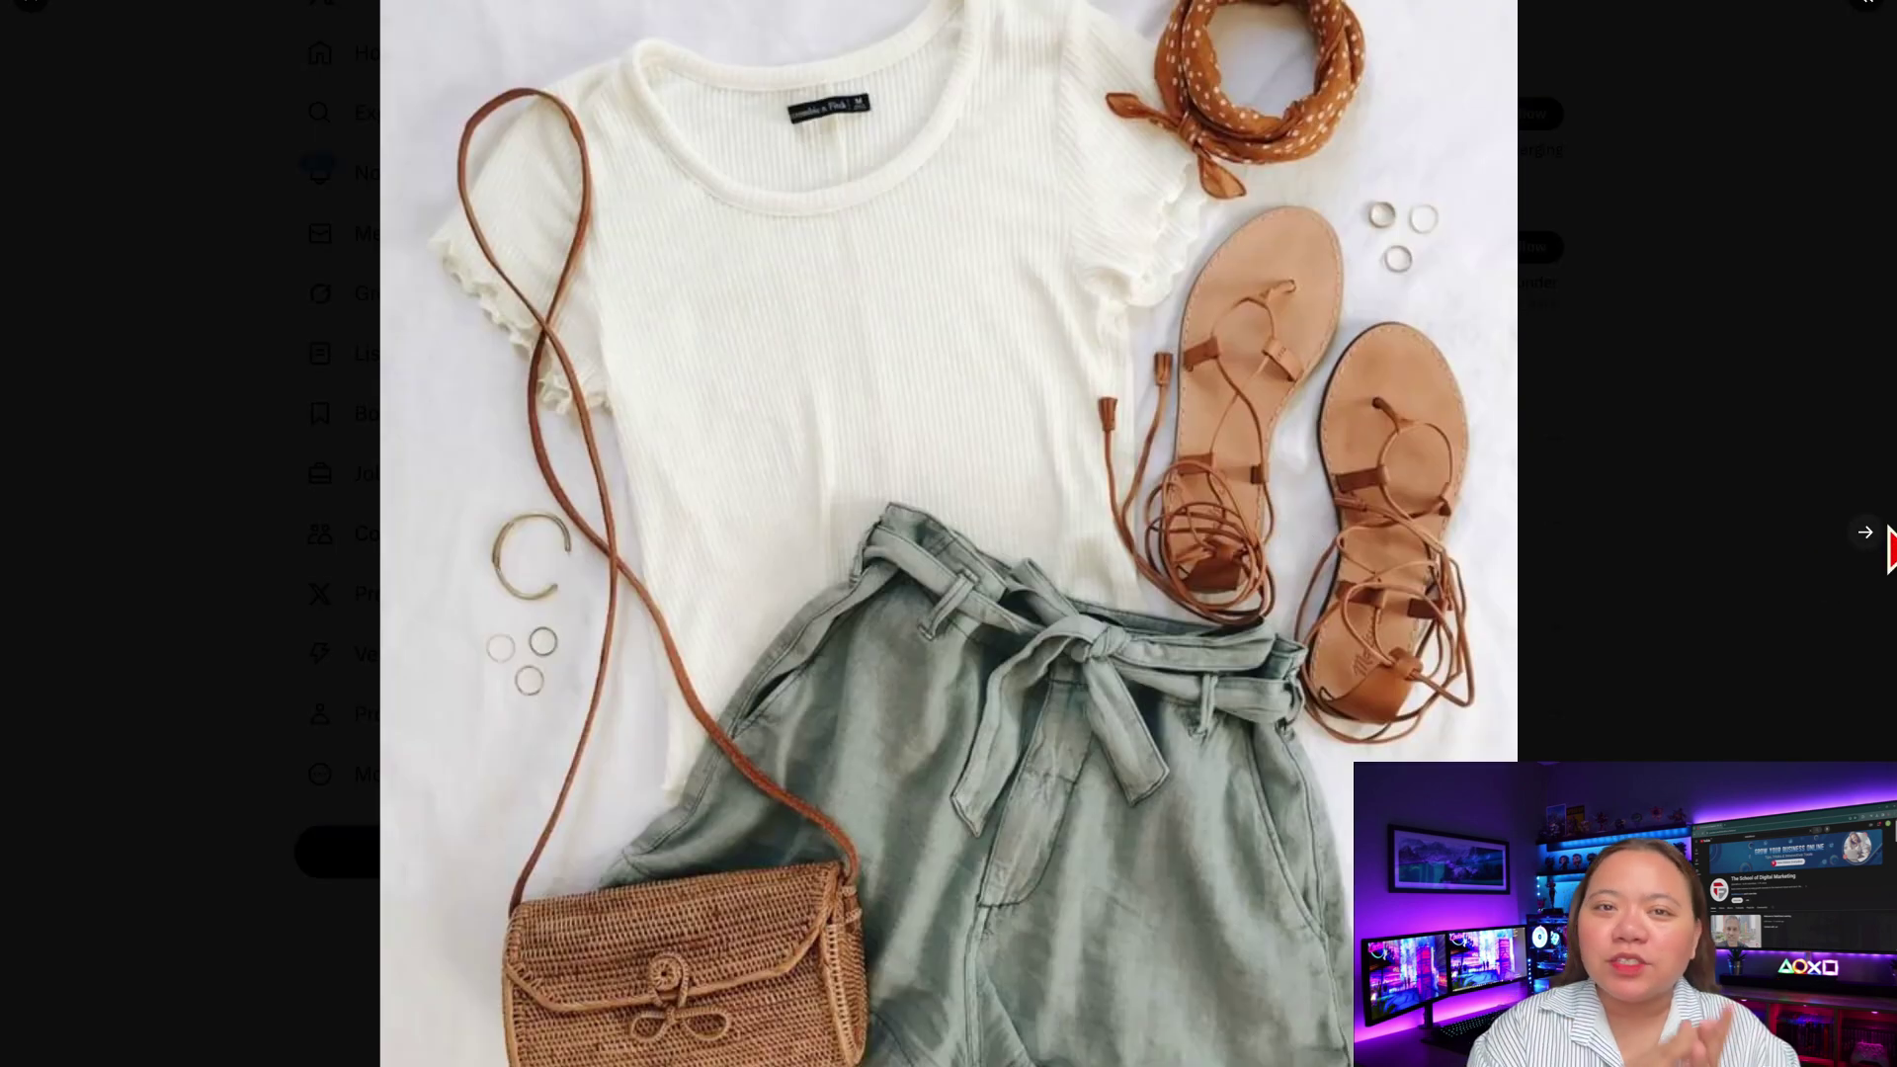
{"action": "left_click", "coordinate": [1866, 534]}
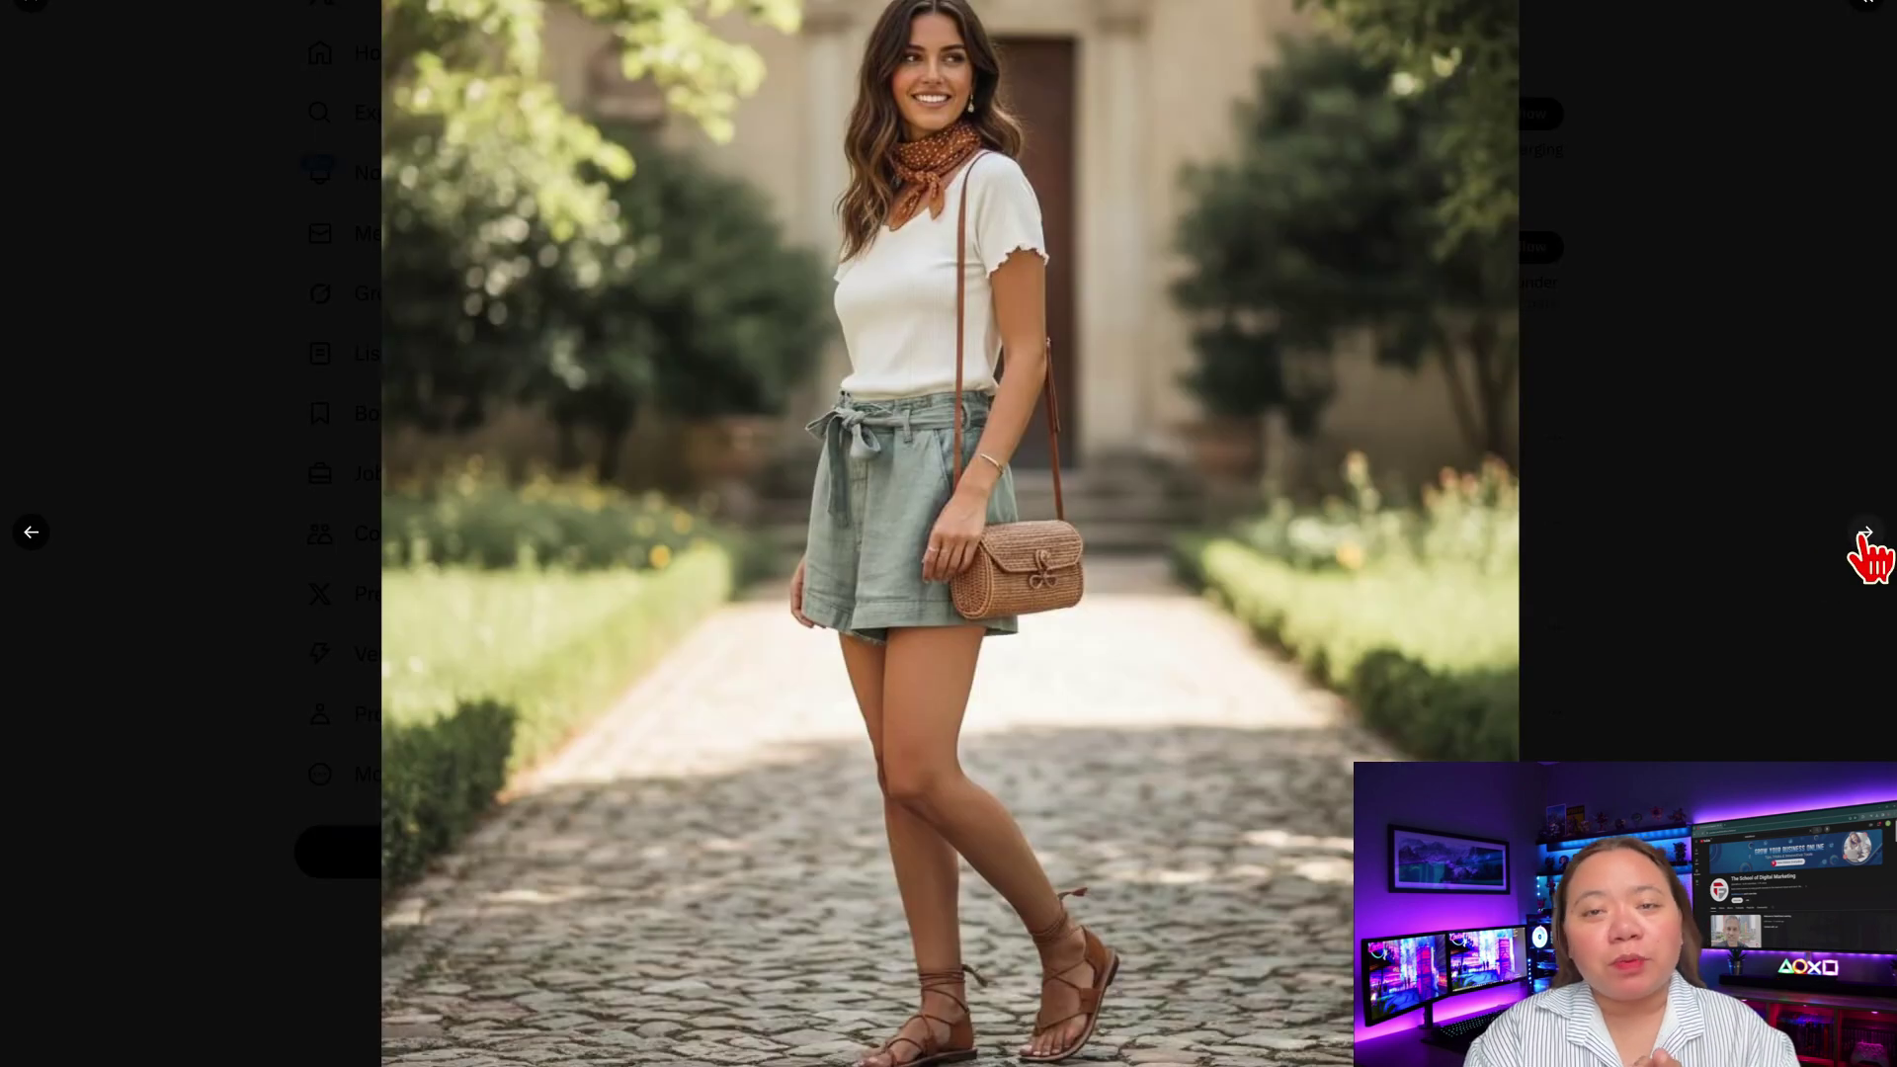
{"action": "key", "text": "Escape"}
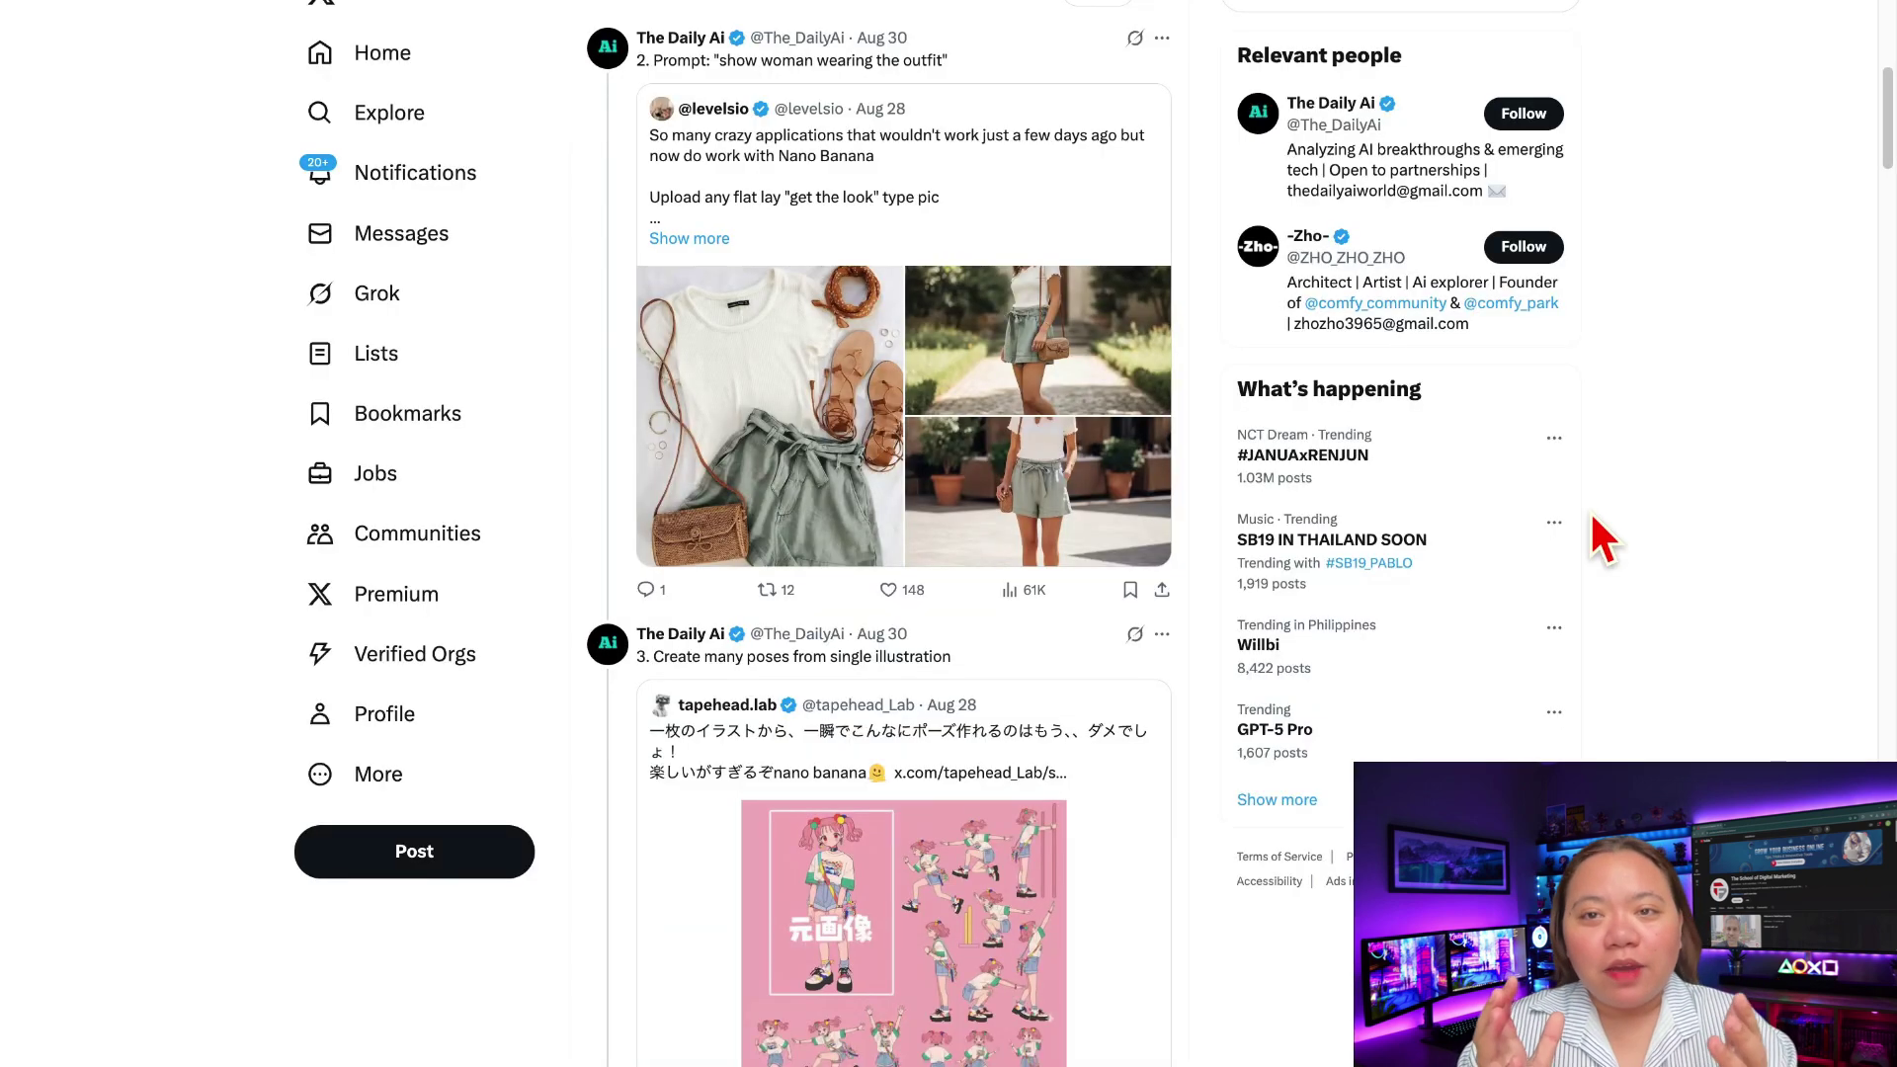
{"action": "scroll", "coordinate": [748, 775], "scroll_direction": "down", "scroll_amount": 6}
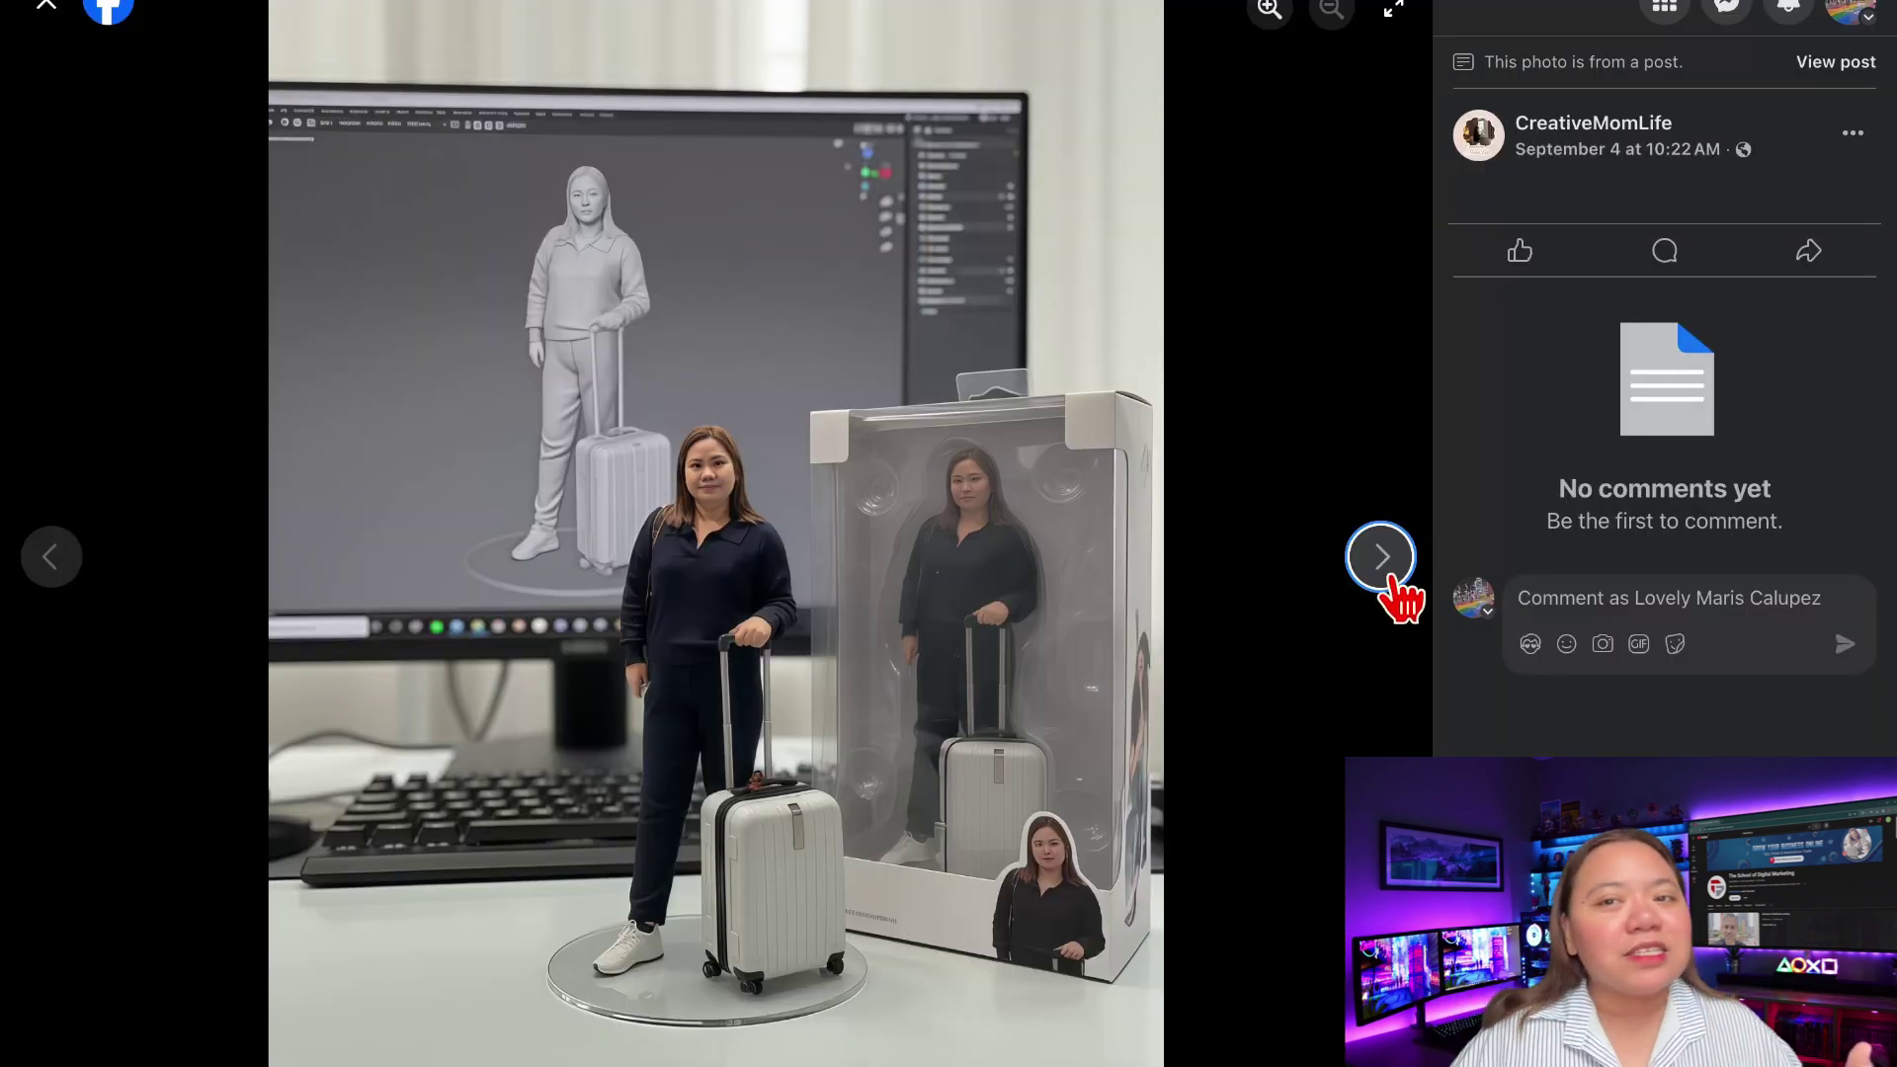
Step: Page past the Scottish Fold and other cat figurines to the man-with-dog figure photo
{"action": "left_click", "coordinate": [1384, 561]}
{"action": "left_click", "coordinate": [1384, 561]}
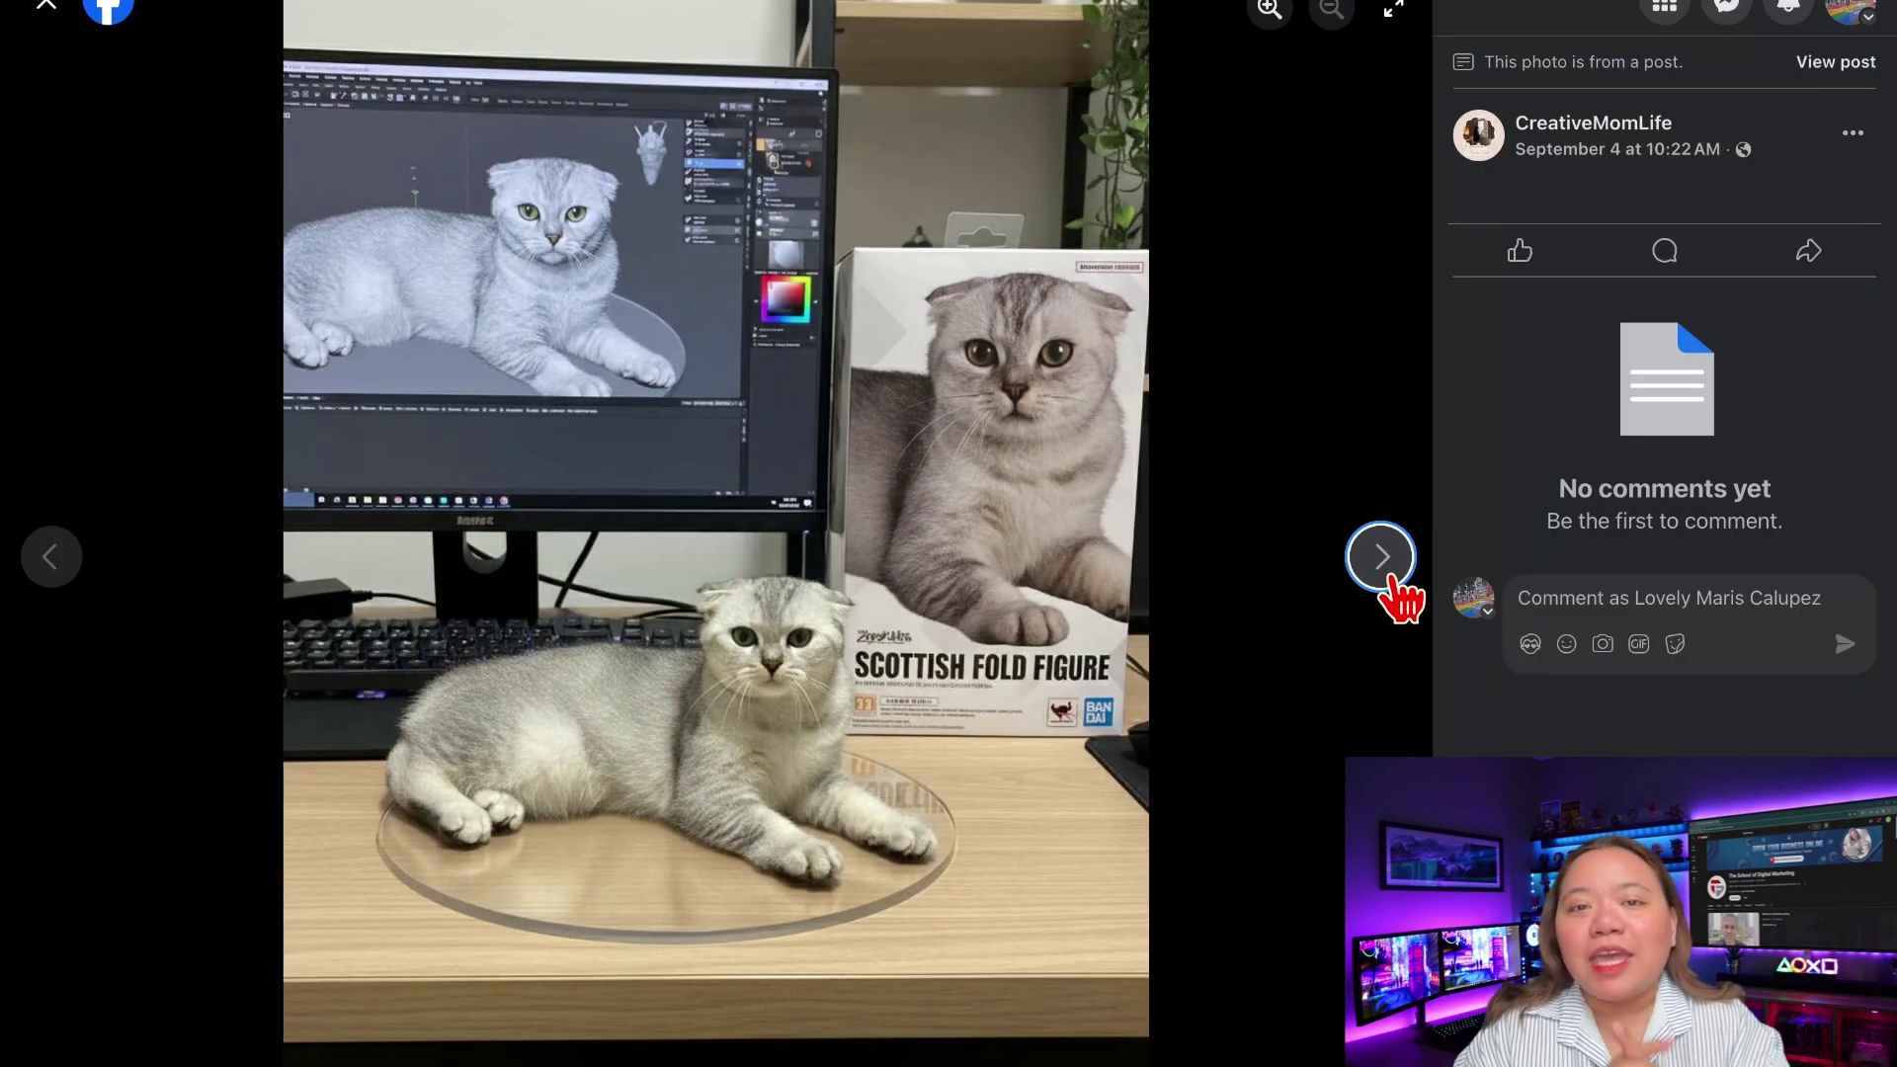
{"action": "left_click", "coordinate": [1383, 561]}
{"action": "left_click", "coordinate": [1383, 561]}
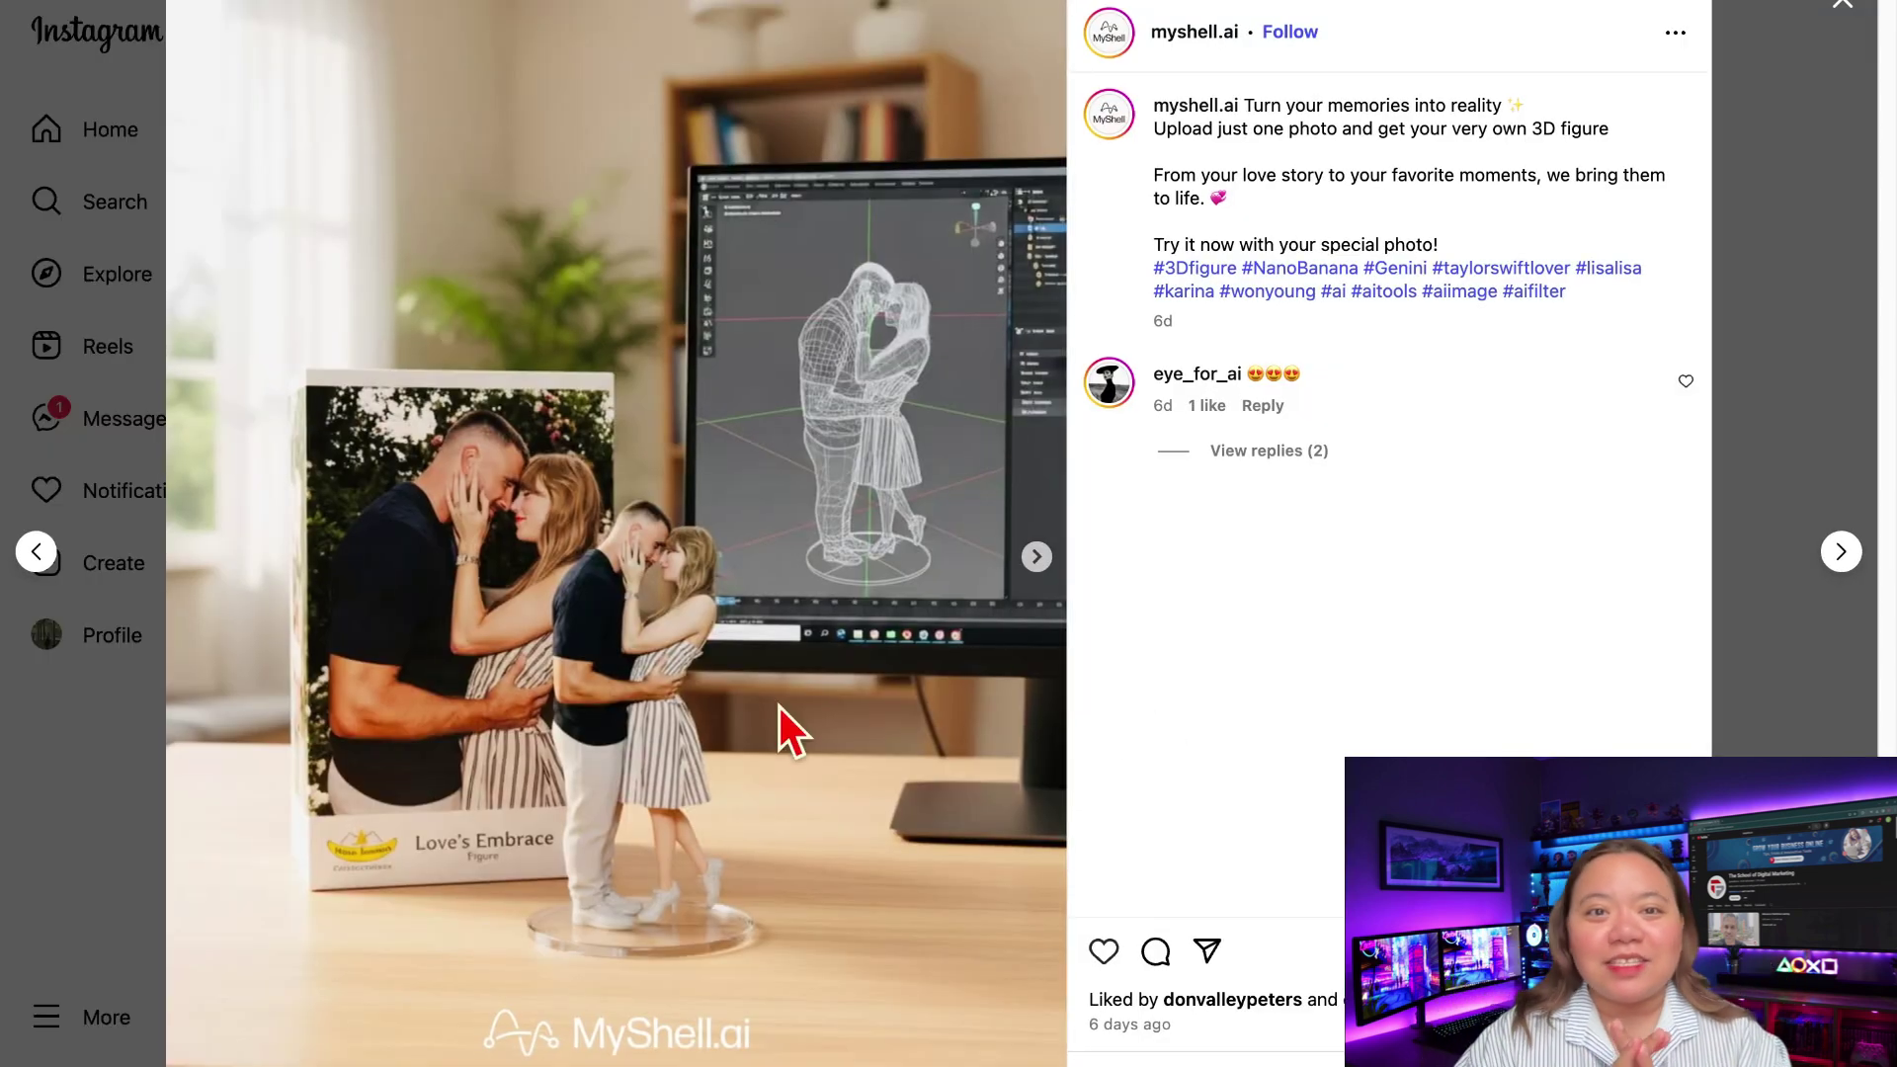
Step: Advance the myshell.ai carousel from the couple figurine to the next image
{"action": "left_click", "coordinate": [1037, 558]}
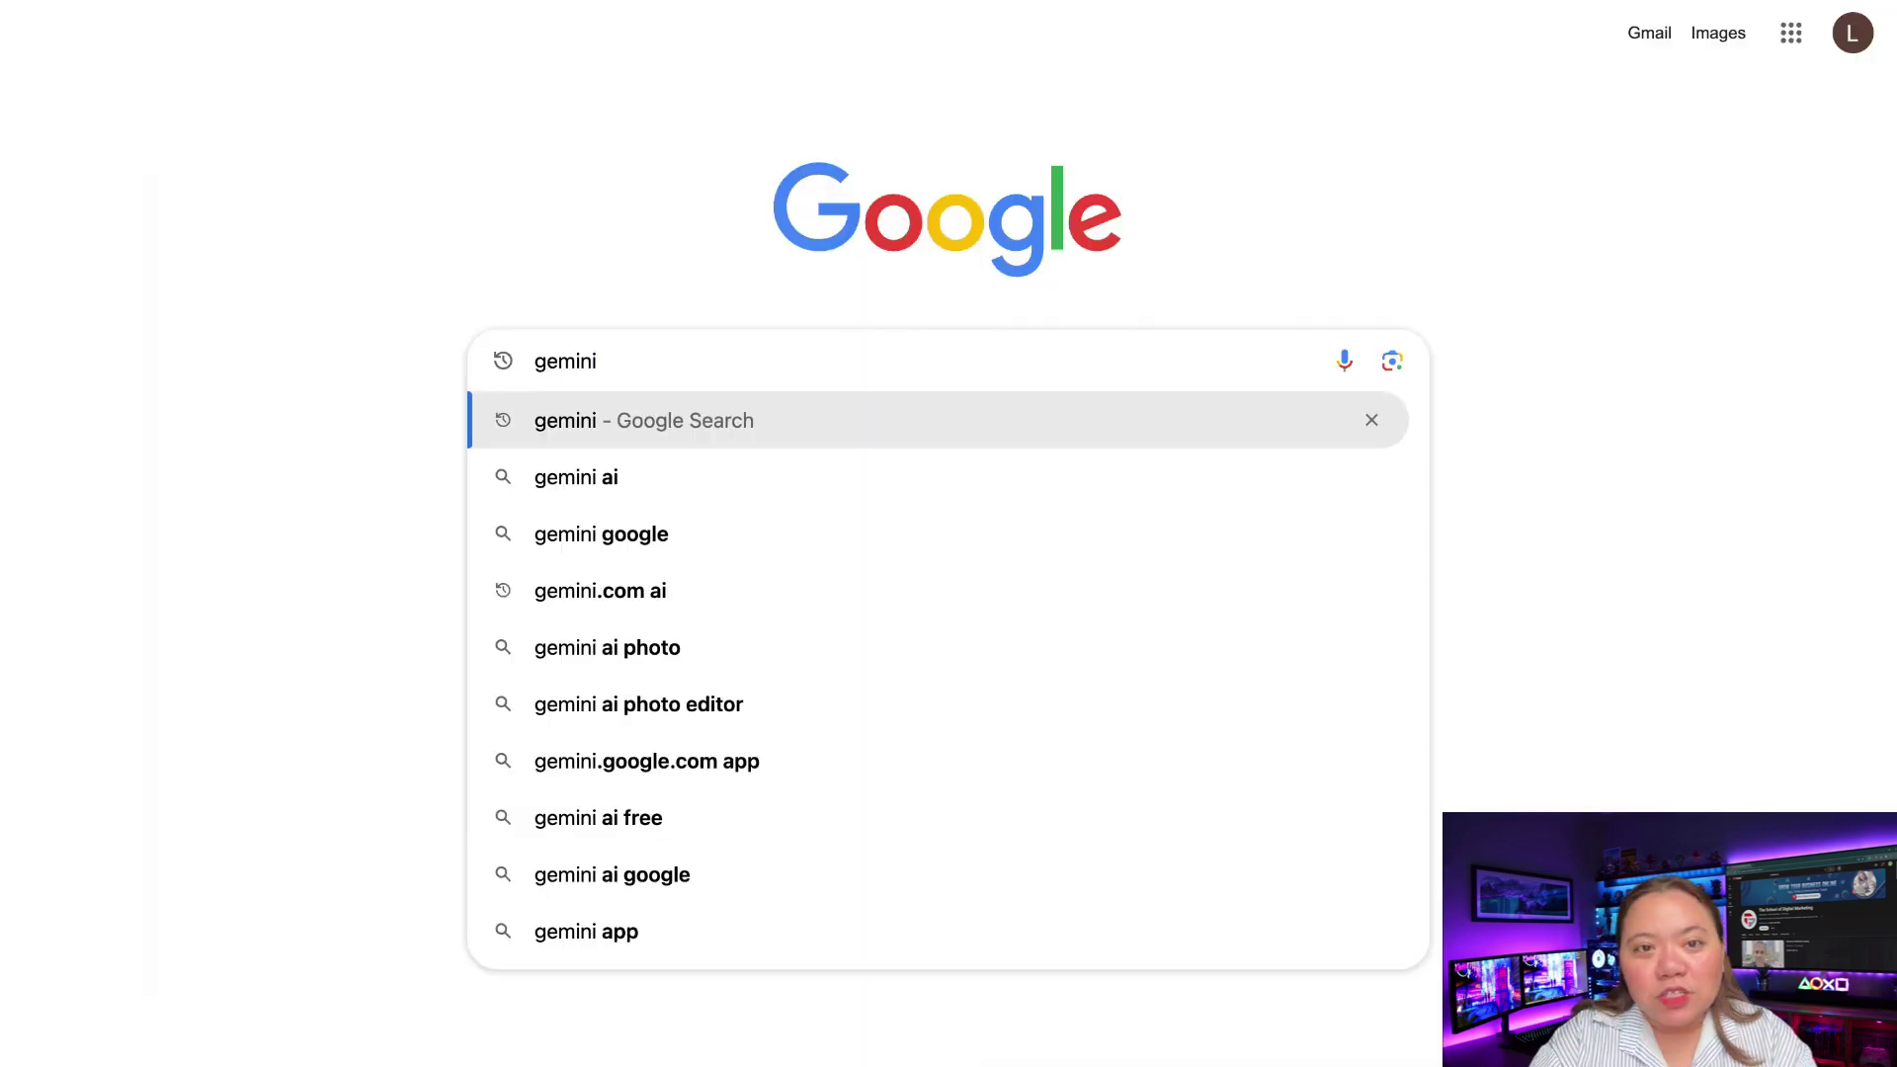
Step: Go to gemini.google.com and bring up Gemini's Tools list
{"action": "type", "text": ".google.com"}
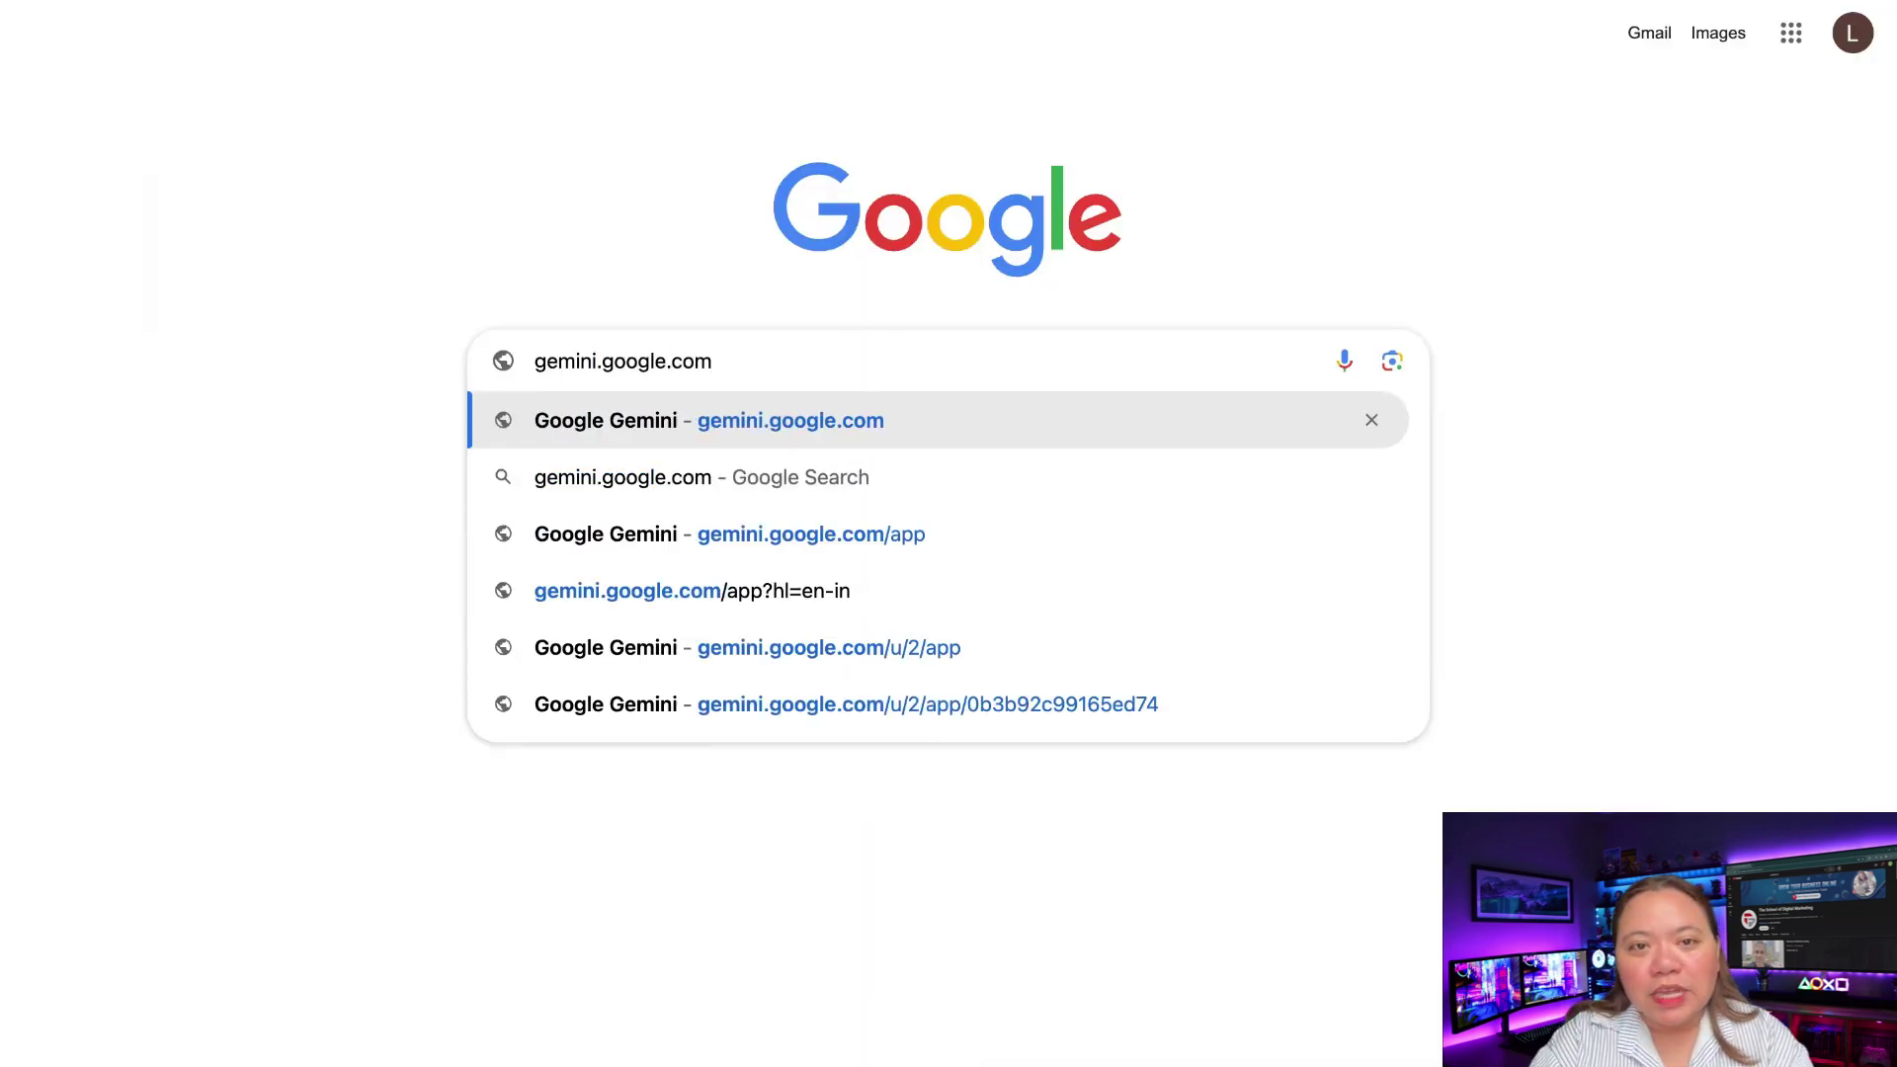
{"action": "key", "text": "Return"}
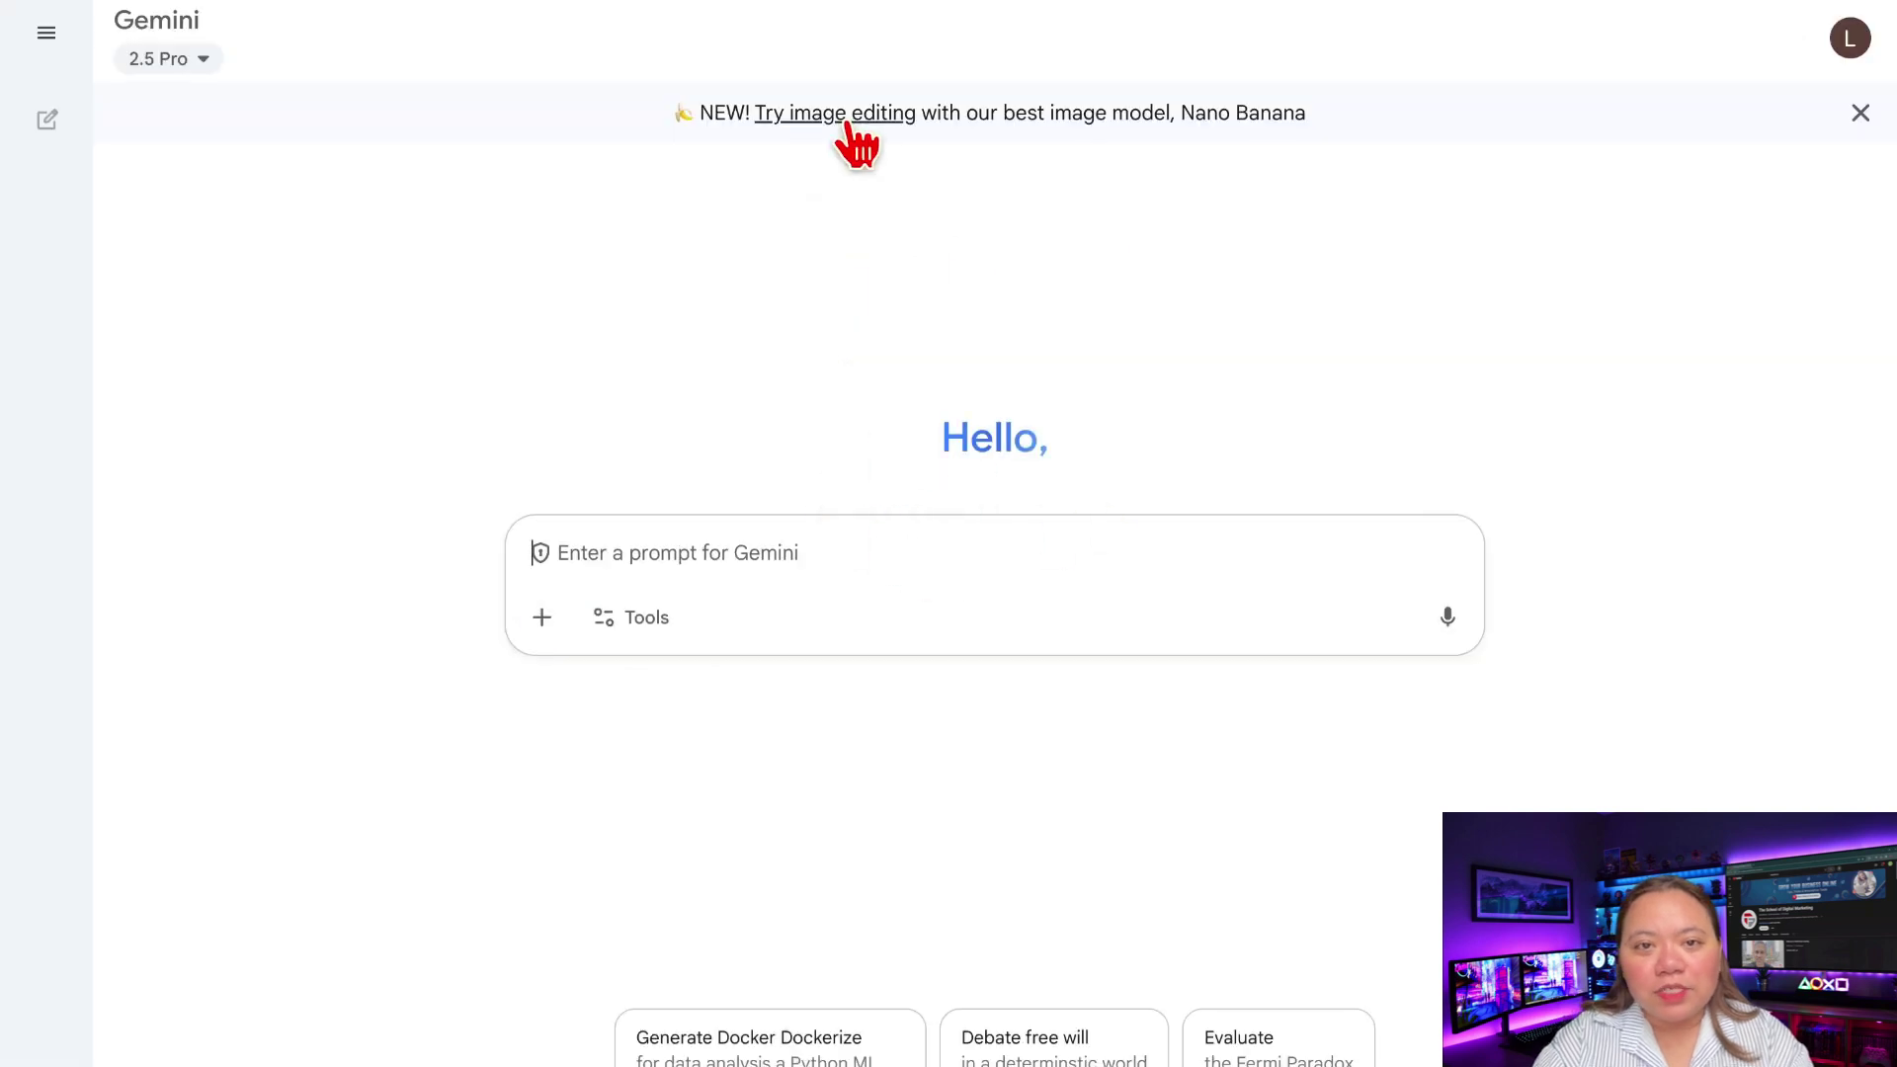
{"action": "left_click", "coordinate": [659, 625]}
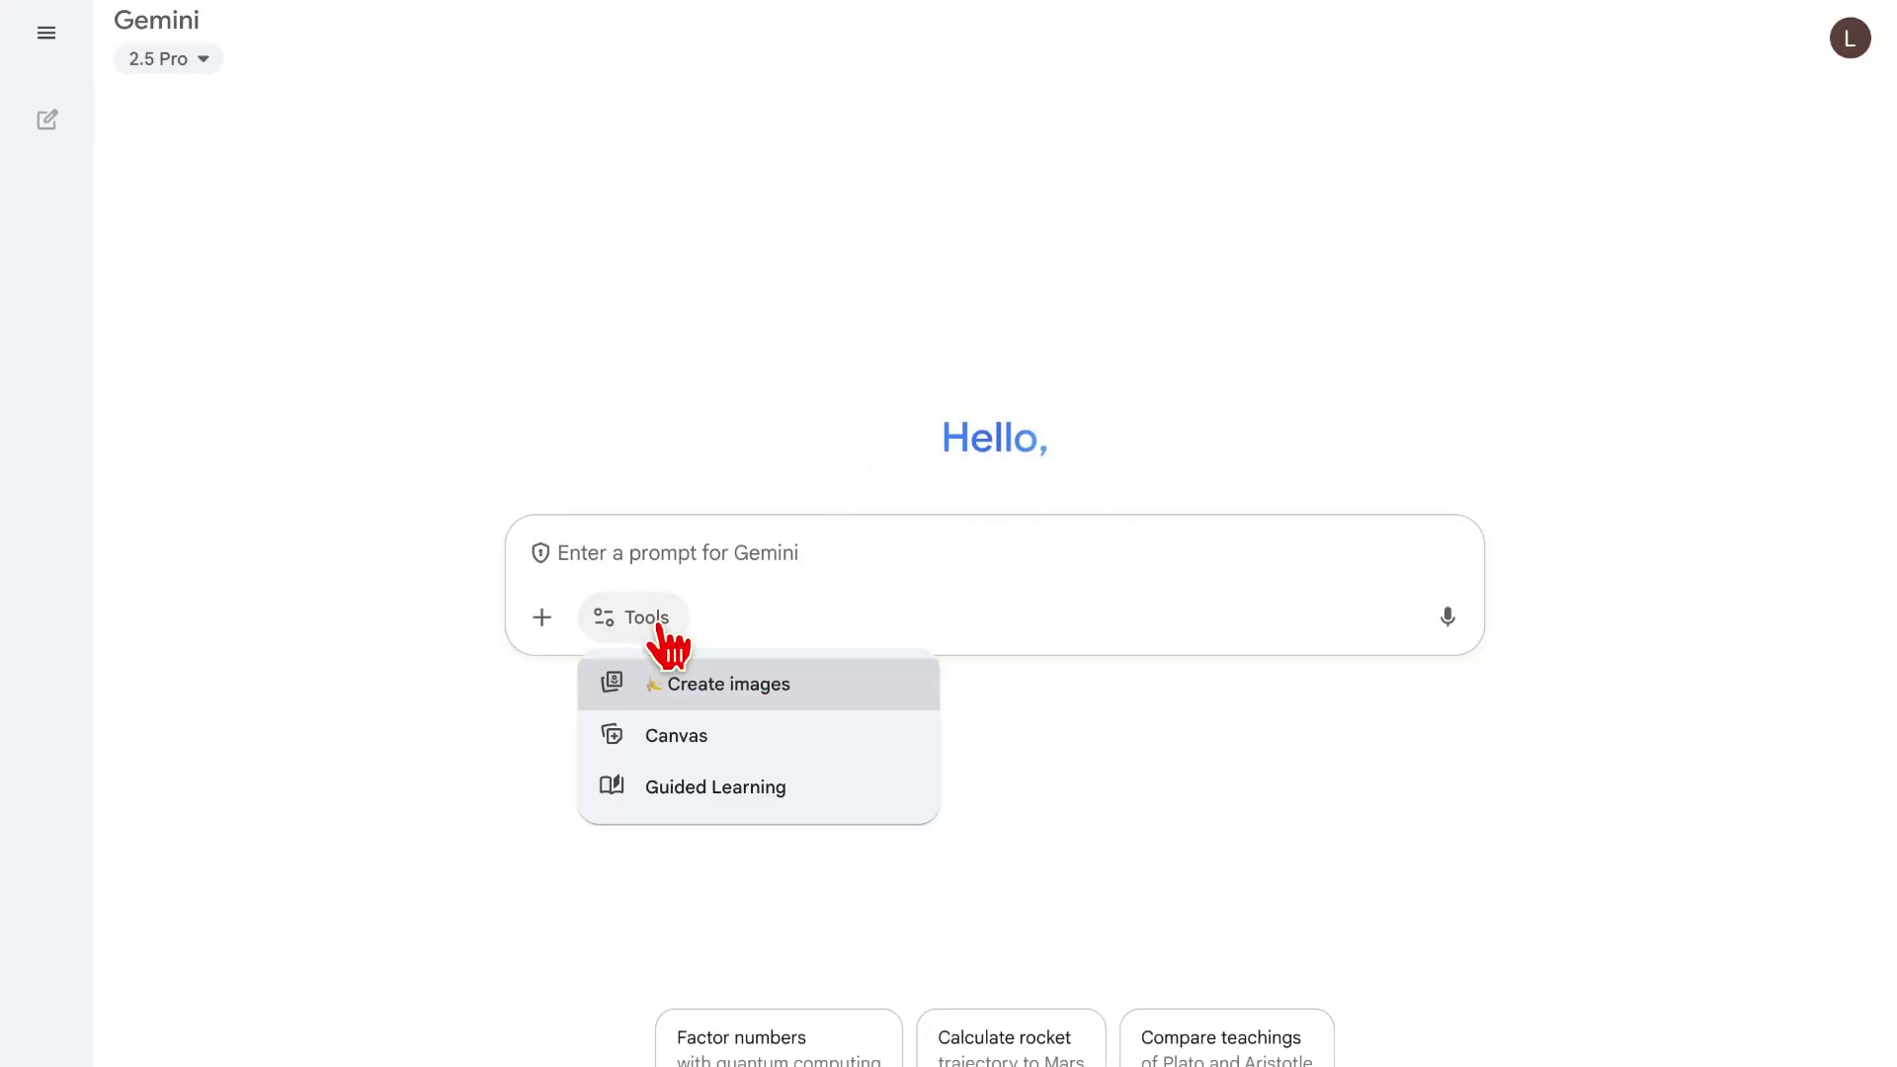
Step: Turn on Create images, keep the 2.5 Pro model, and upload a photo from the computer
{"action": "left_click", "coordinate": [743, 697]}
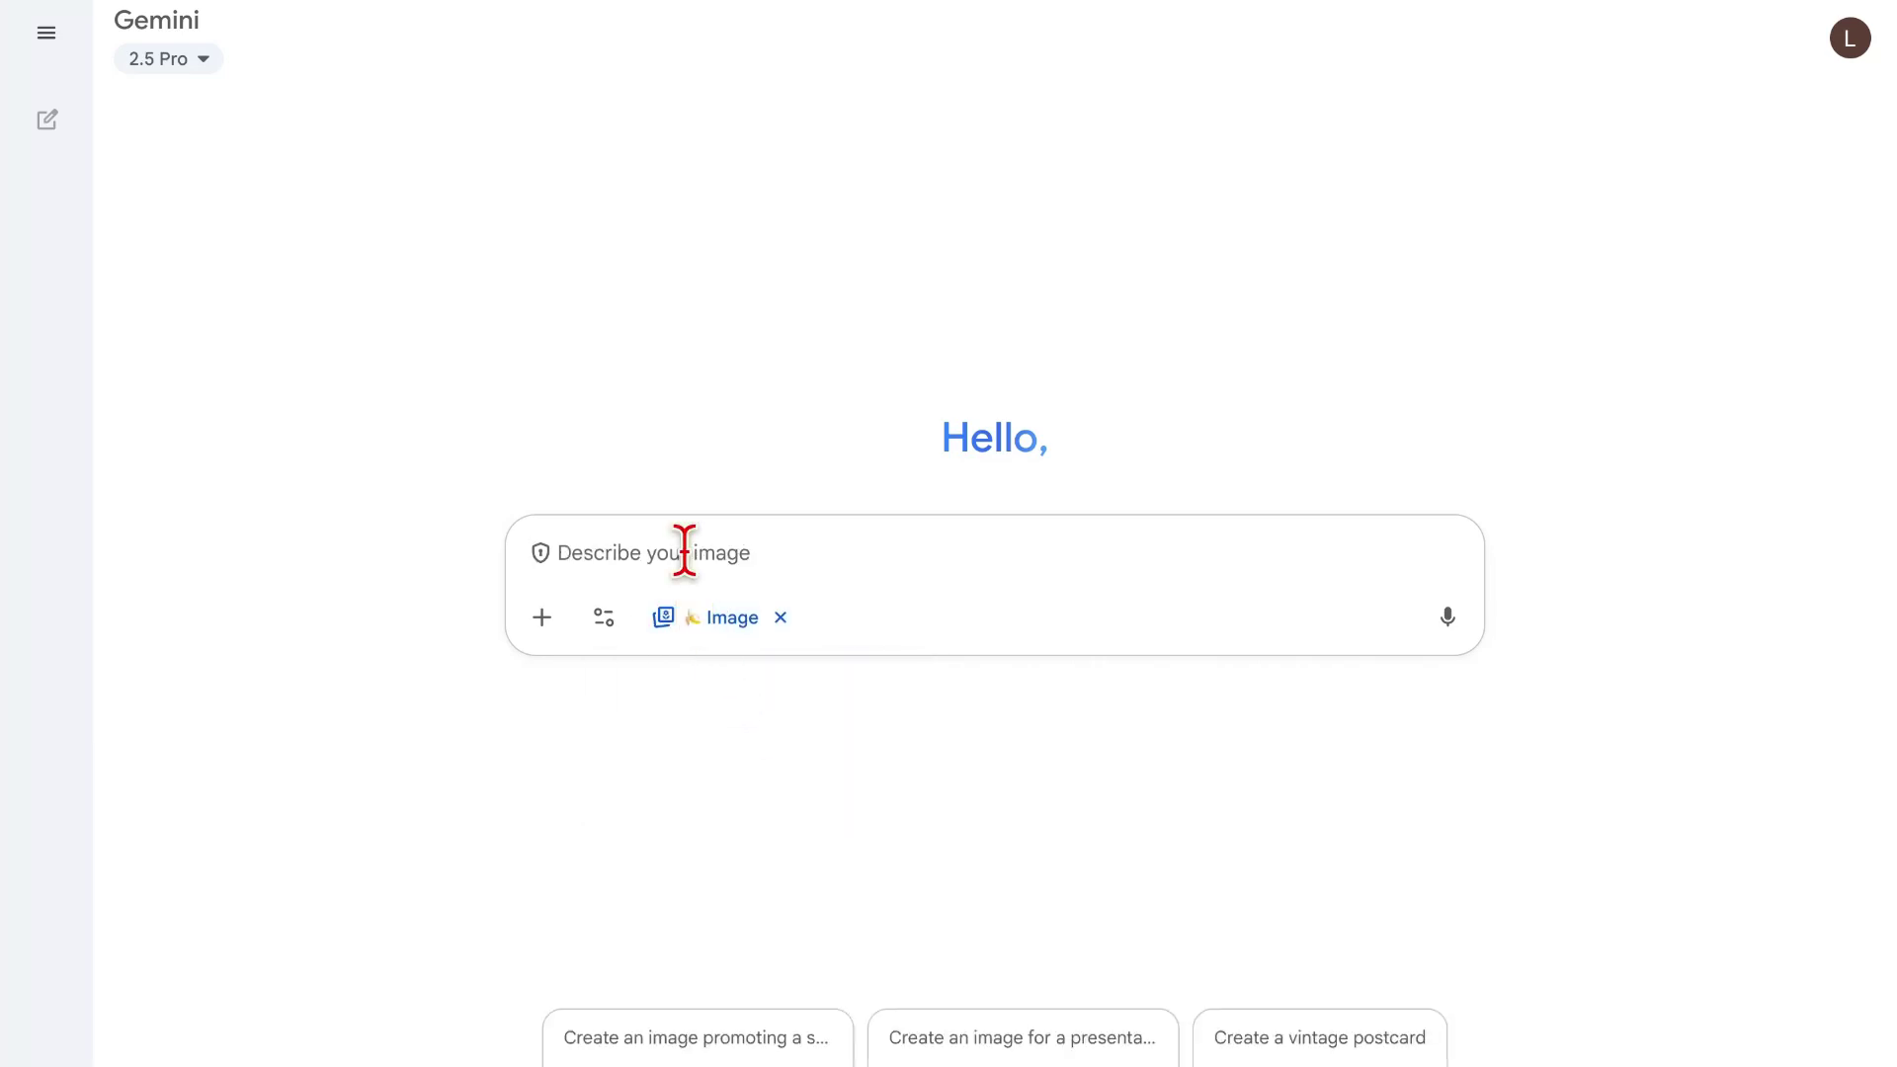
{"action": "left_click", "coordinate": [193, 62]}
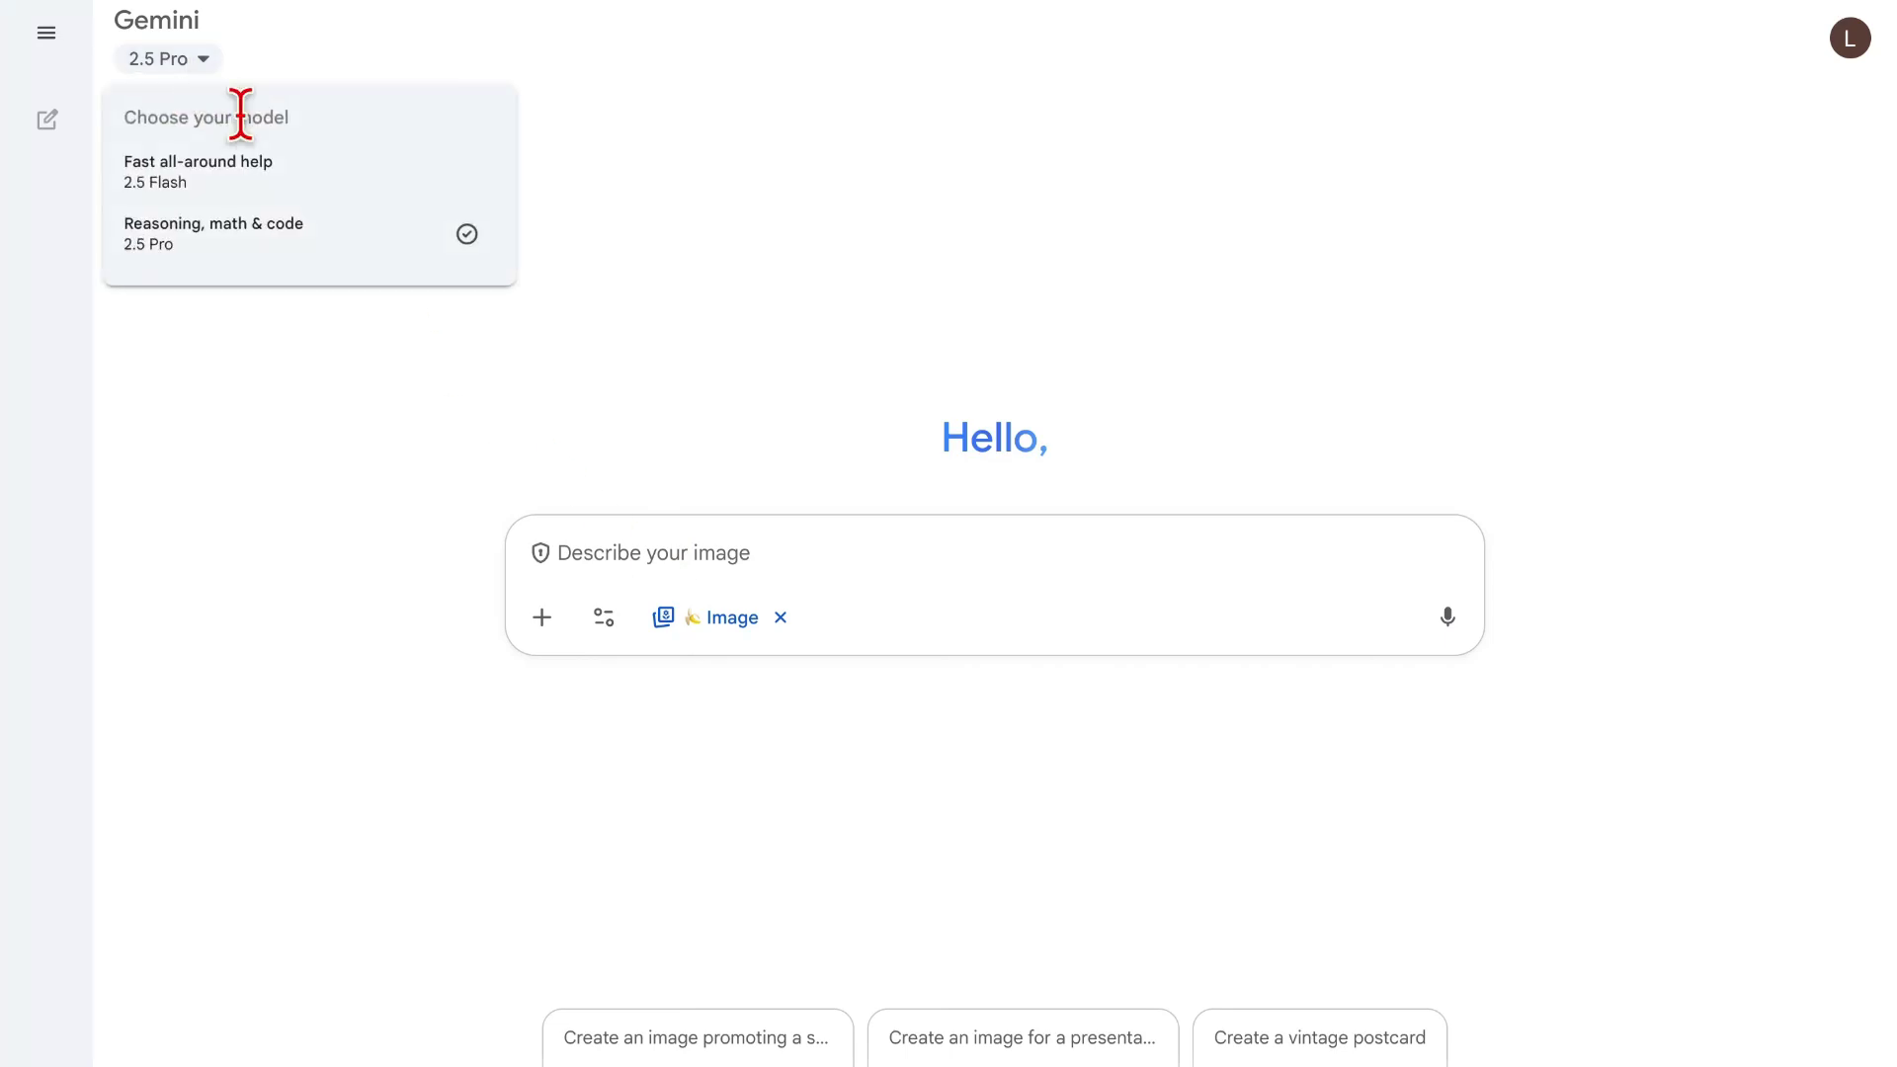
{"action": "left_click", "coordinate": [459, 265]}
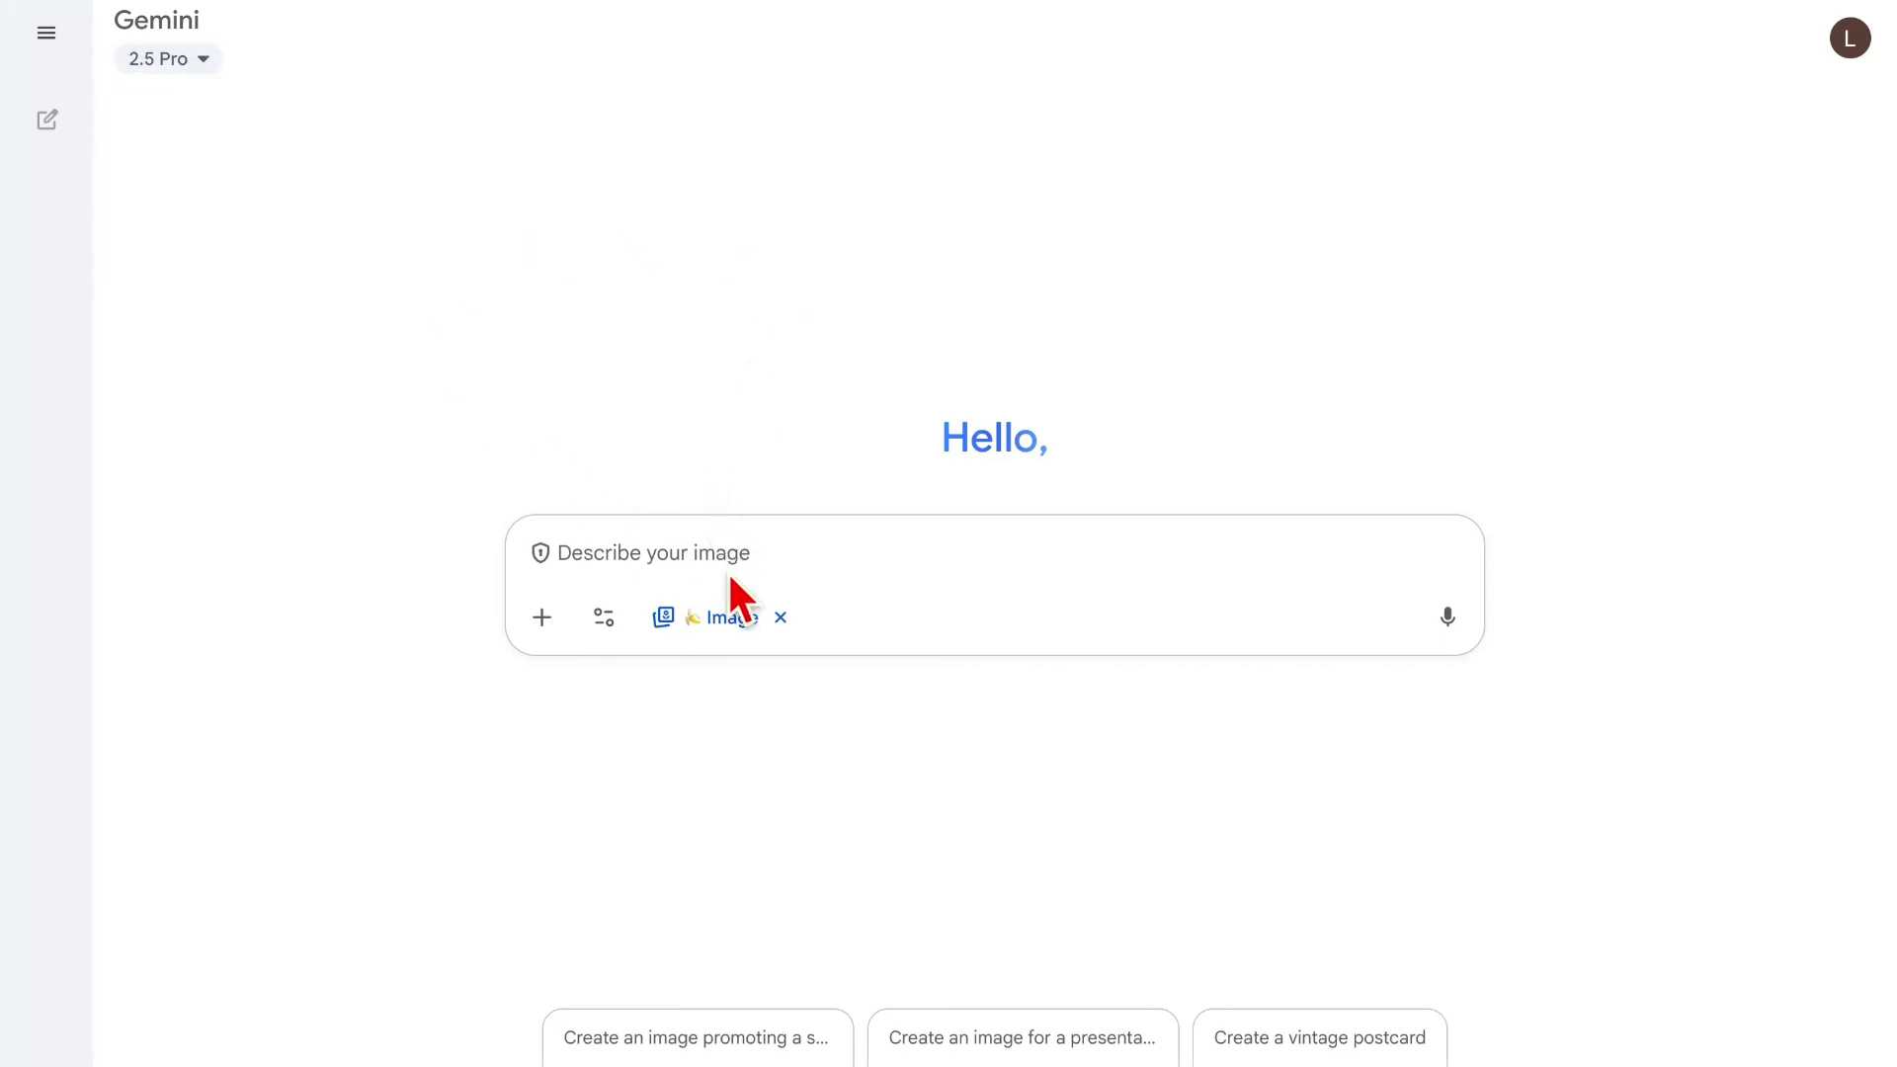
{"action": "left_click", "coordinate": [541, 619]}
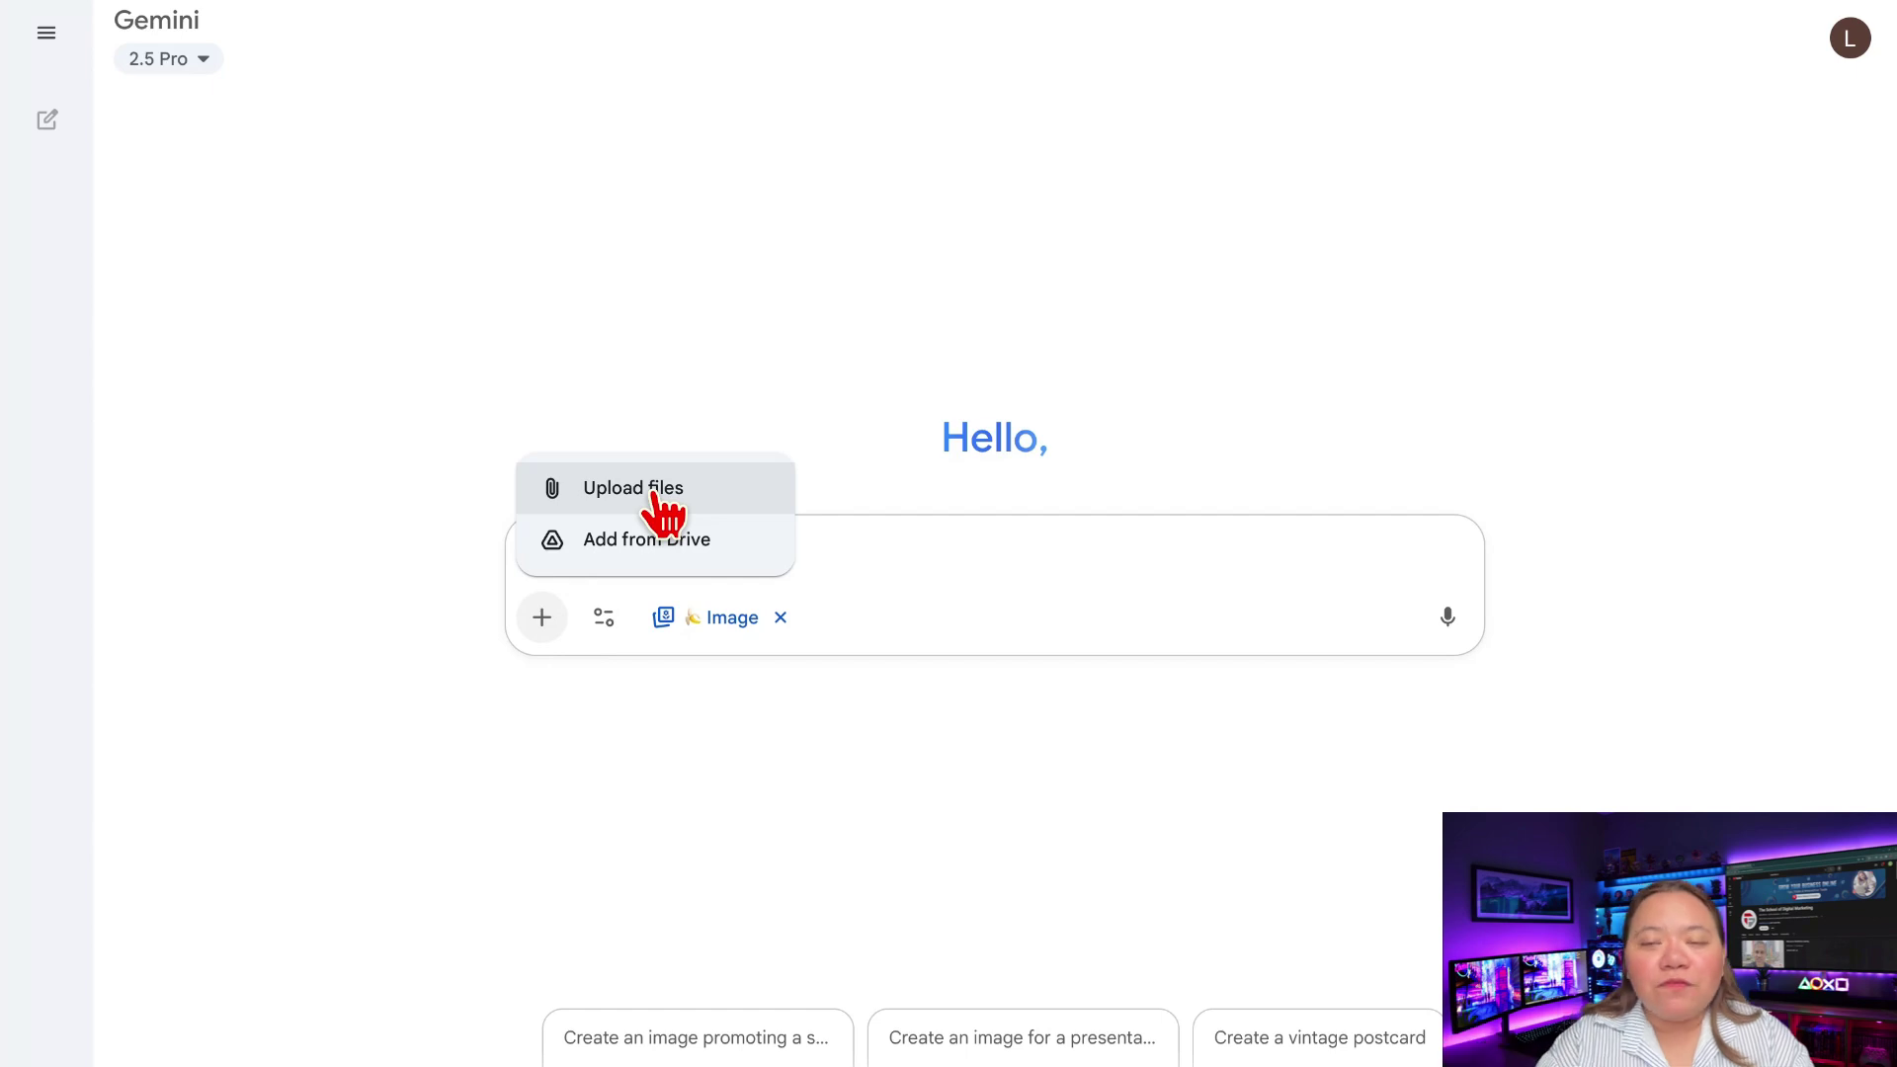
{"action": "left_click", "coordinate": [835, 585]}
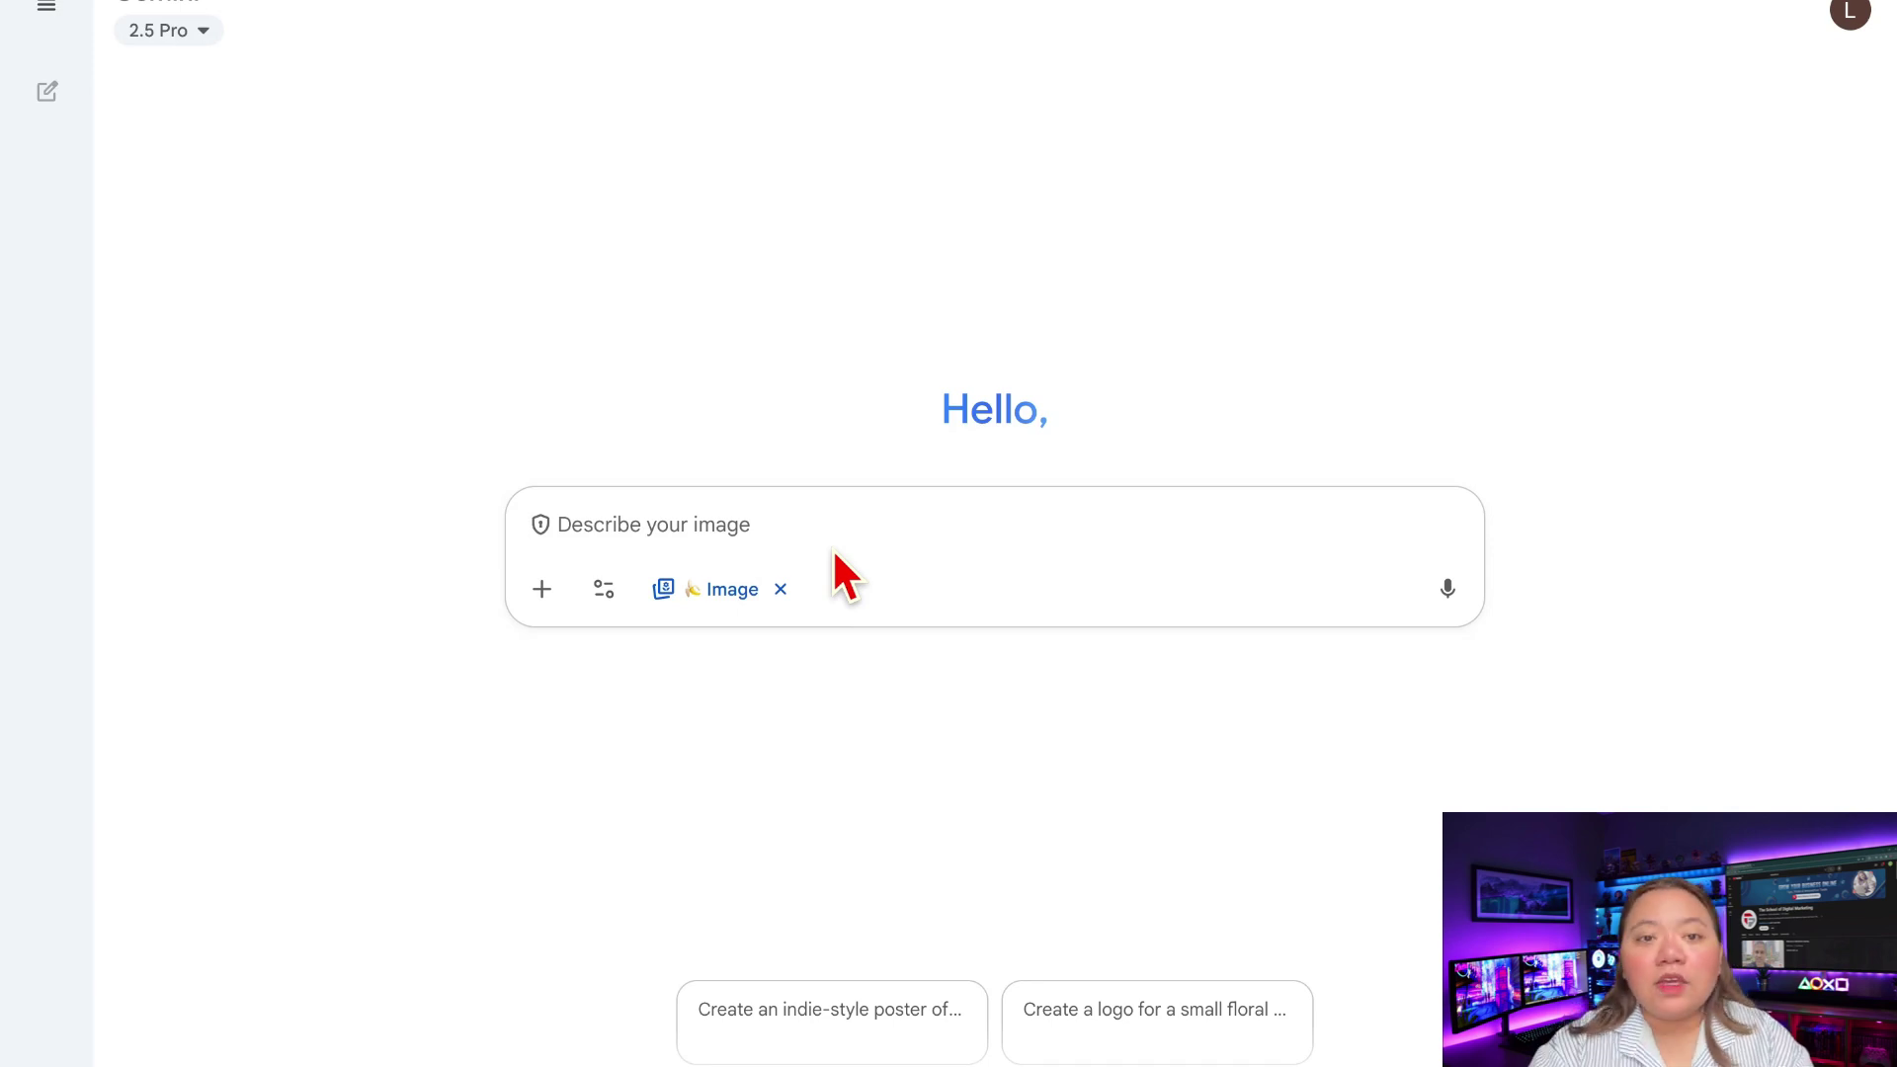
Step: Paste the action-figure prompt, replace 'person' with 'car', and send it with the photo
{"action": "left_click", "coordinate": [639, 580]}
{"action": "type", "text": "Create a realistic miniature action figure of this person. Place it standing on a desk with a clear round base. In the background, show a computer monitor displaying the same character in 3D modeling software. Add some desk items like keyboard, coffee mug, and books for realism. Studio lighting, high quality, photorealistic."}
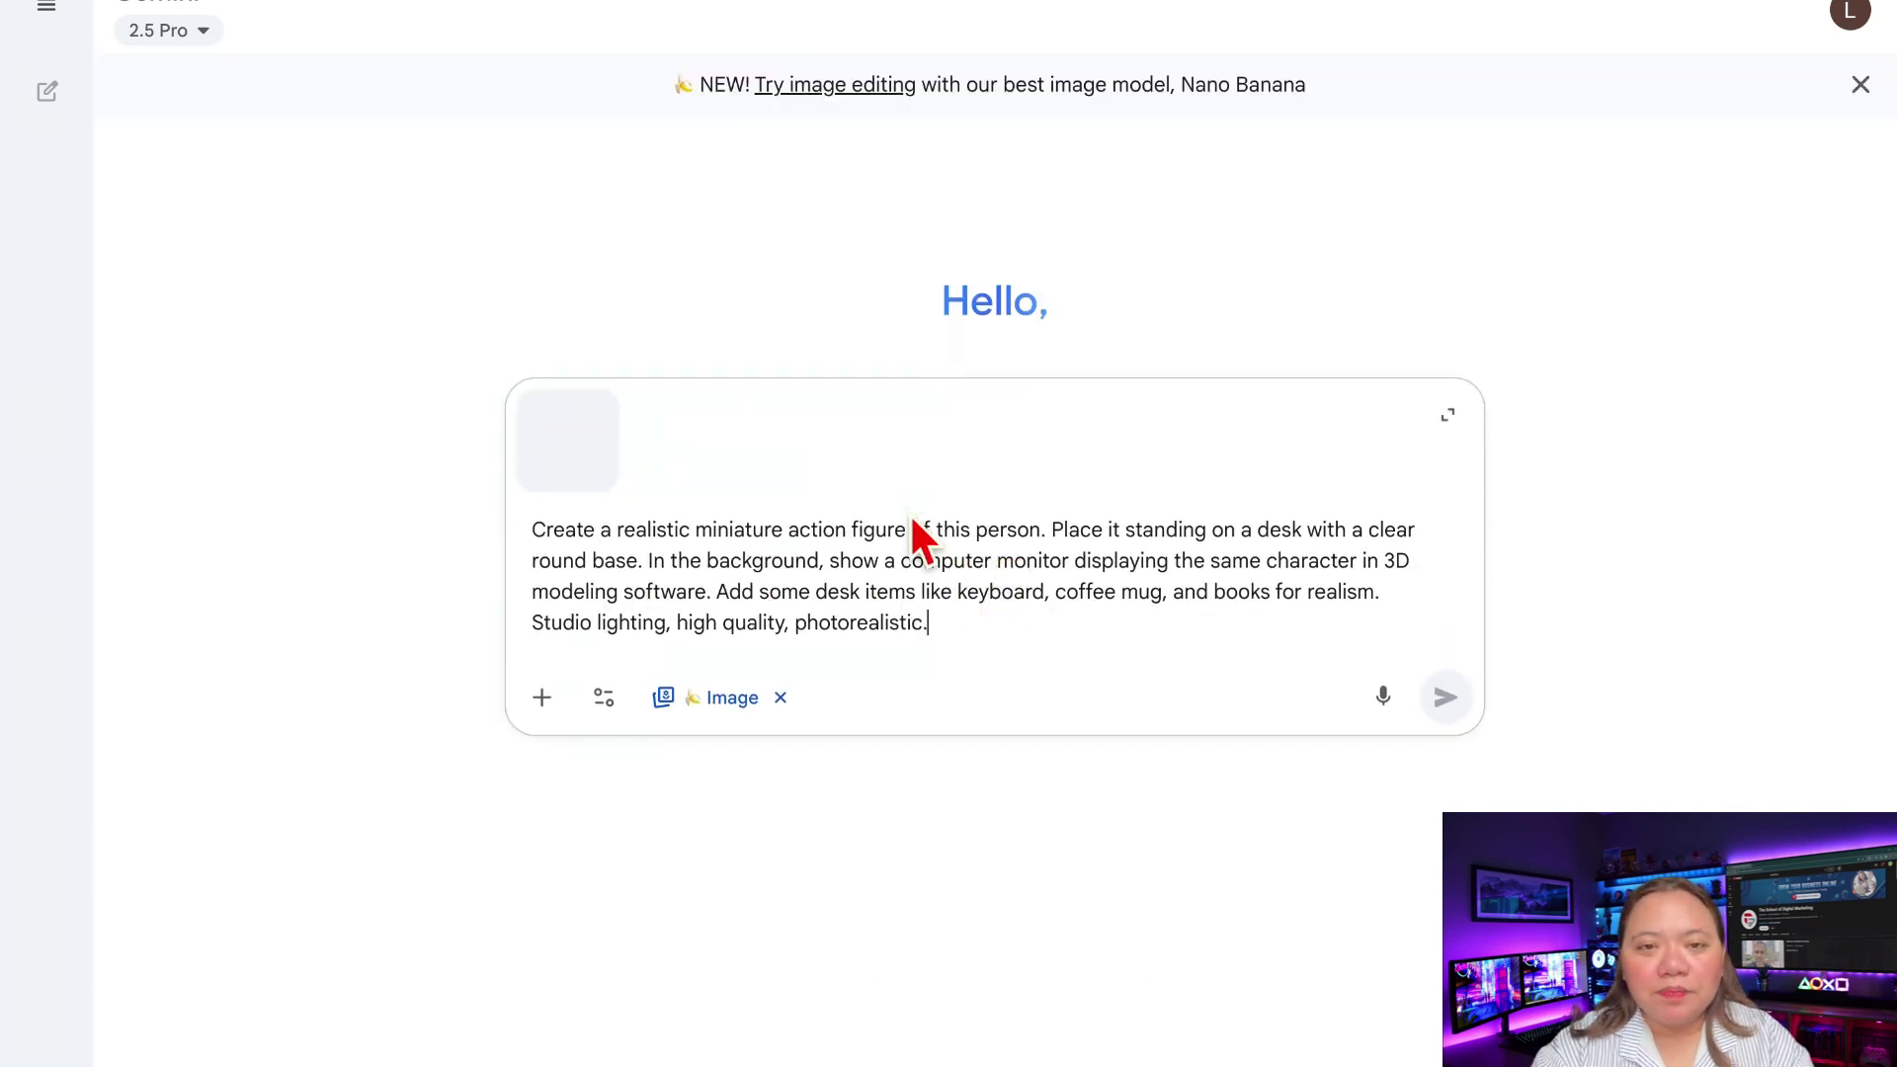
{"action": "double_click", "coordinate": [1001, 529]}
{"action": "type", "text": "car"}
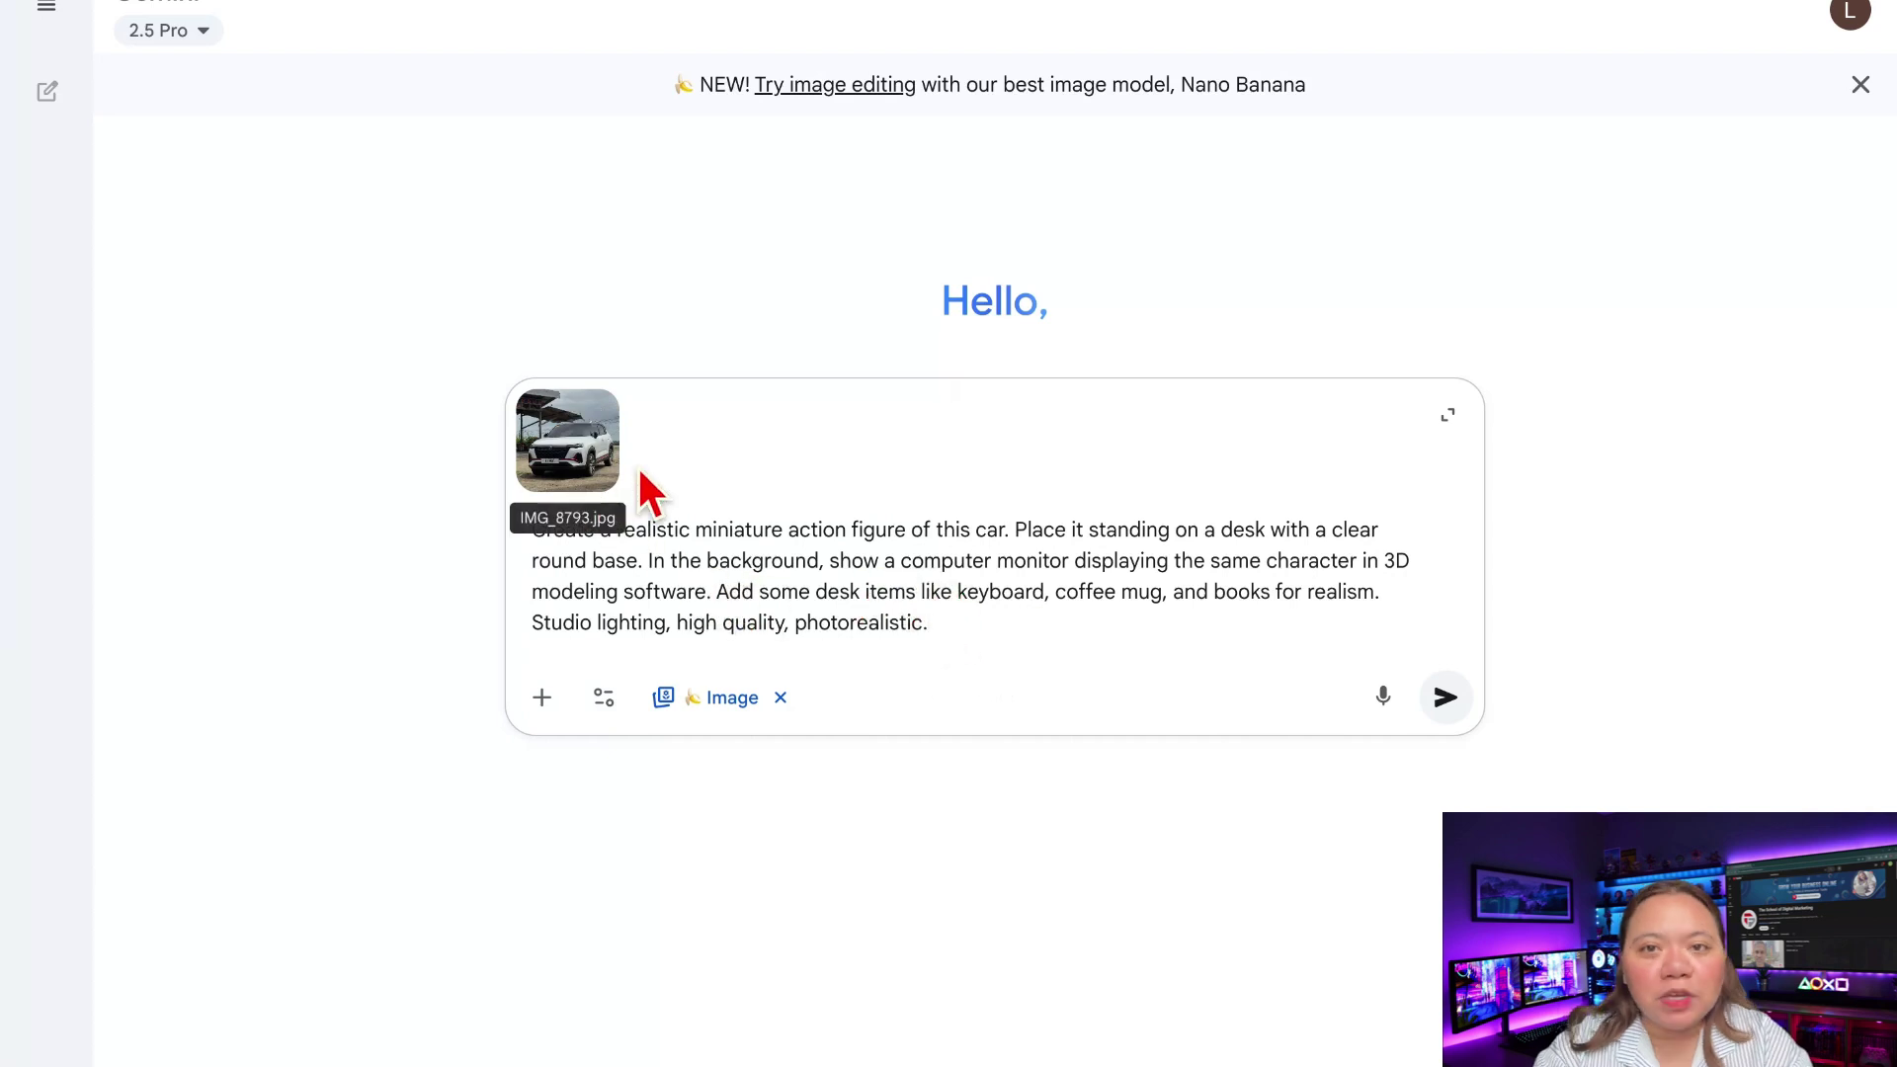
{"action": "left_click", "coordinate": [1446, 698]}
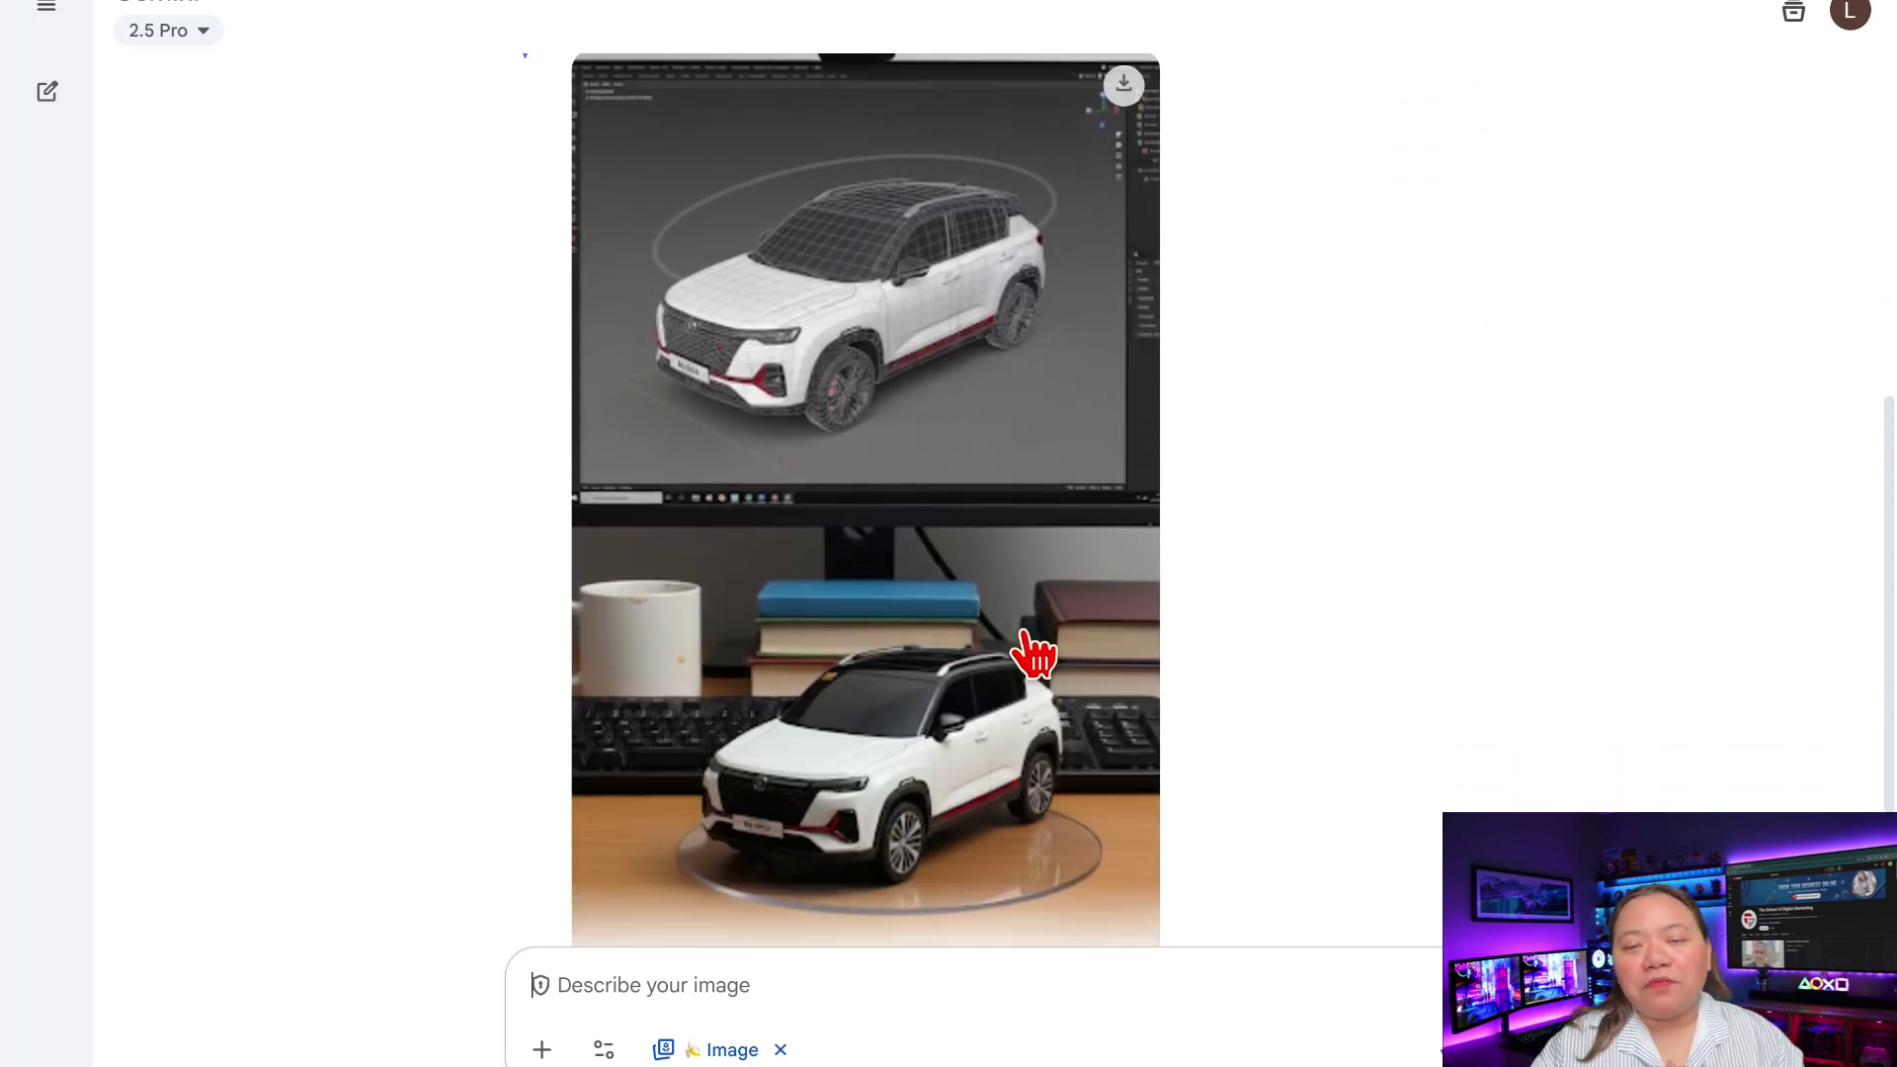
Step: Open the generated white-car figurine desk image in the full-screen viewer
{"action": "left_click", "coordinate": [994, 652]}
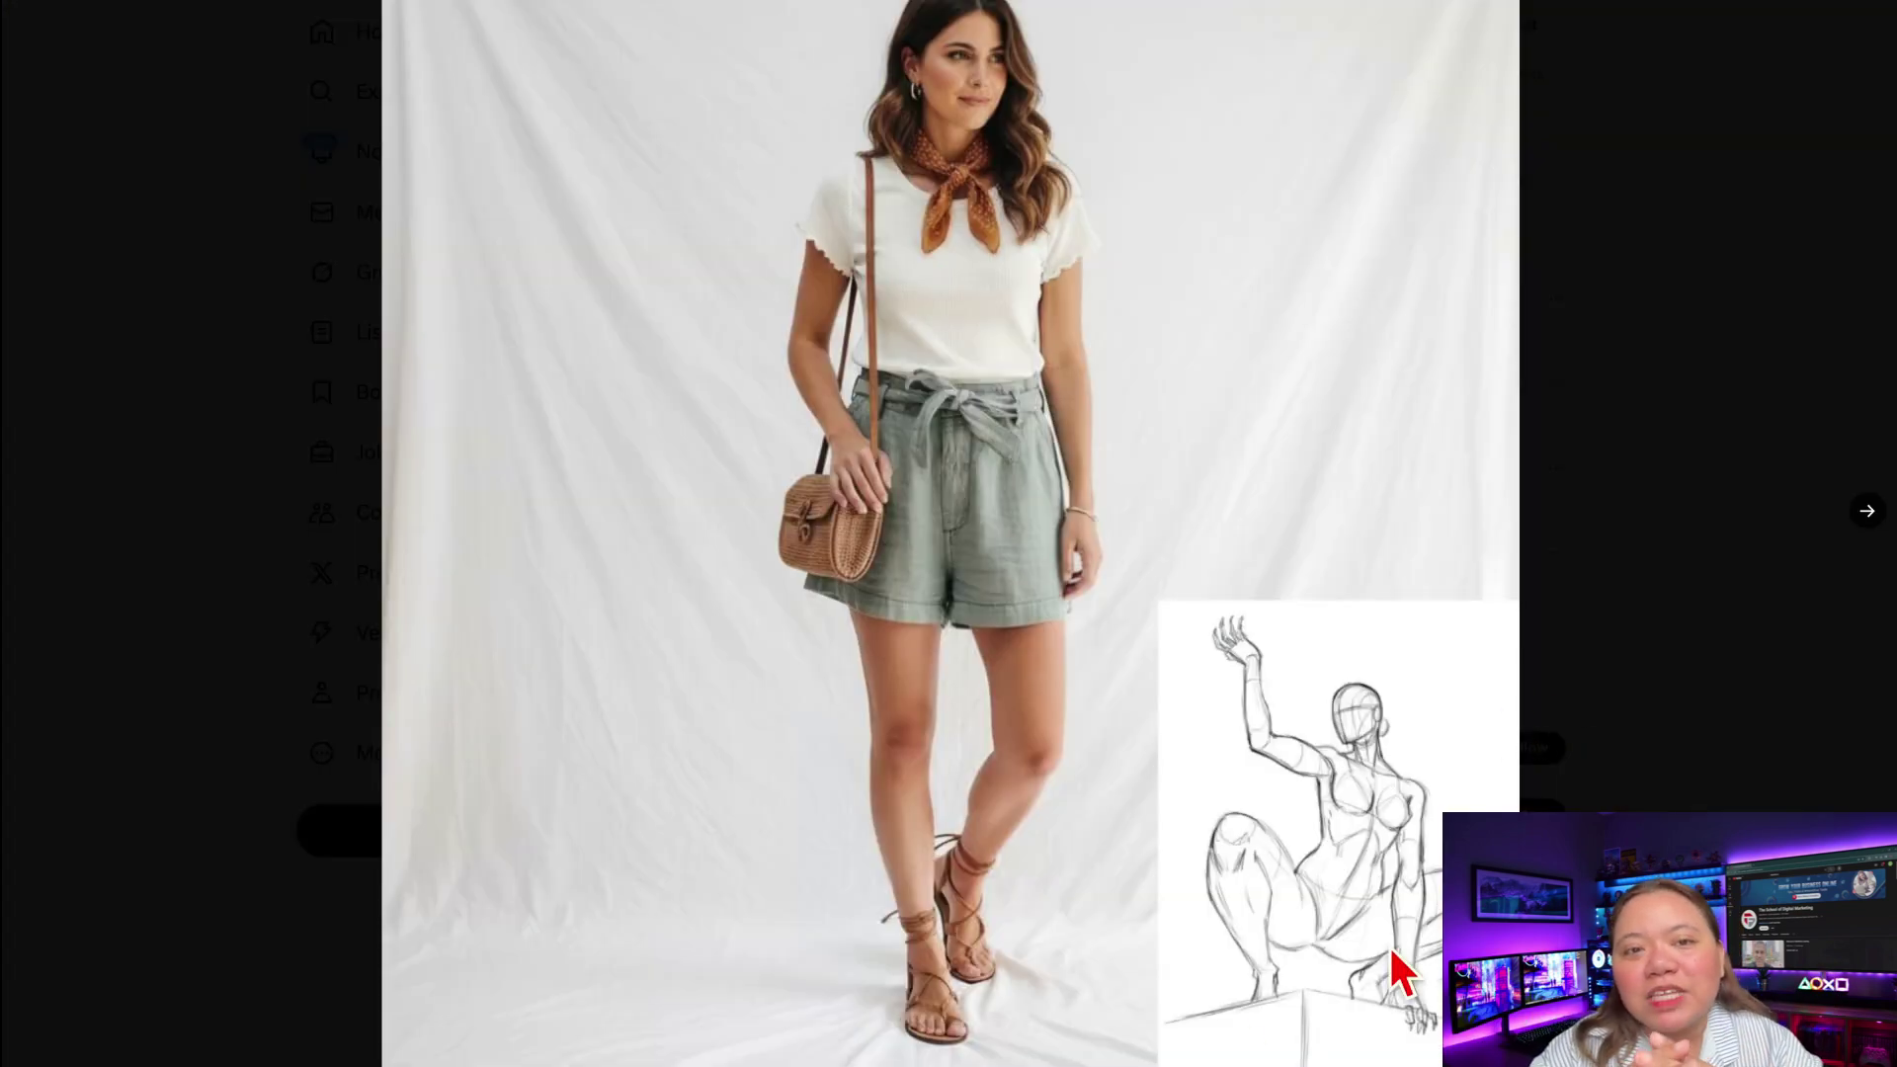
Step: Advance X's media viewer to the crouching woman example photo
{"action": "left_click", "coordinate": [1868, 511]}
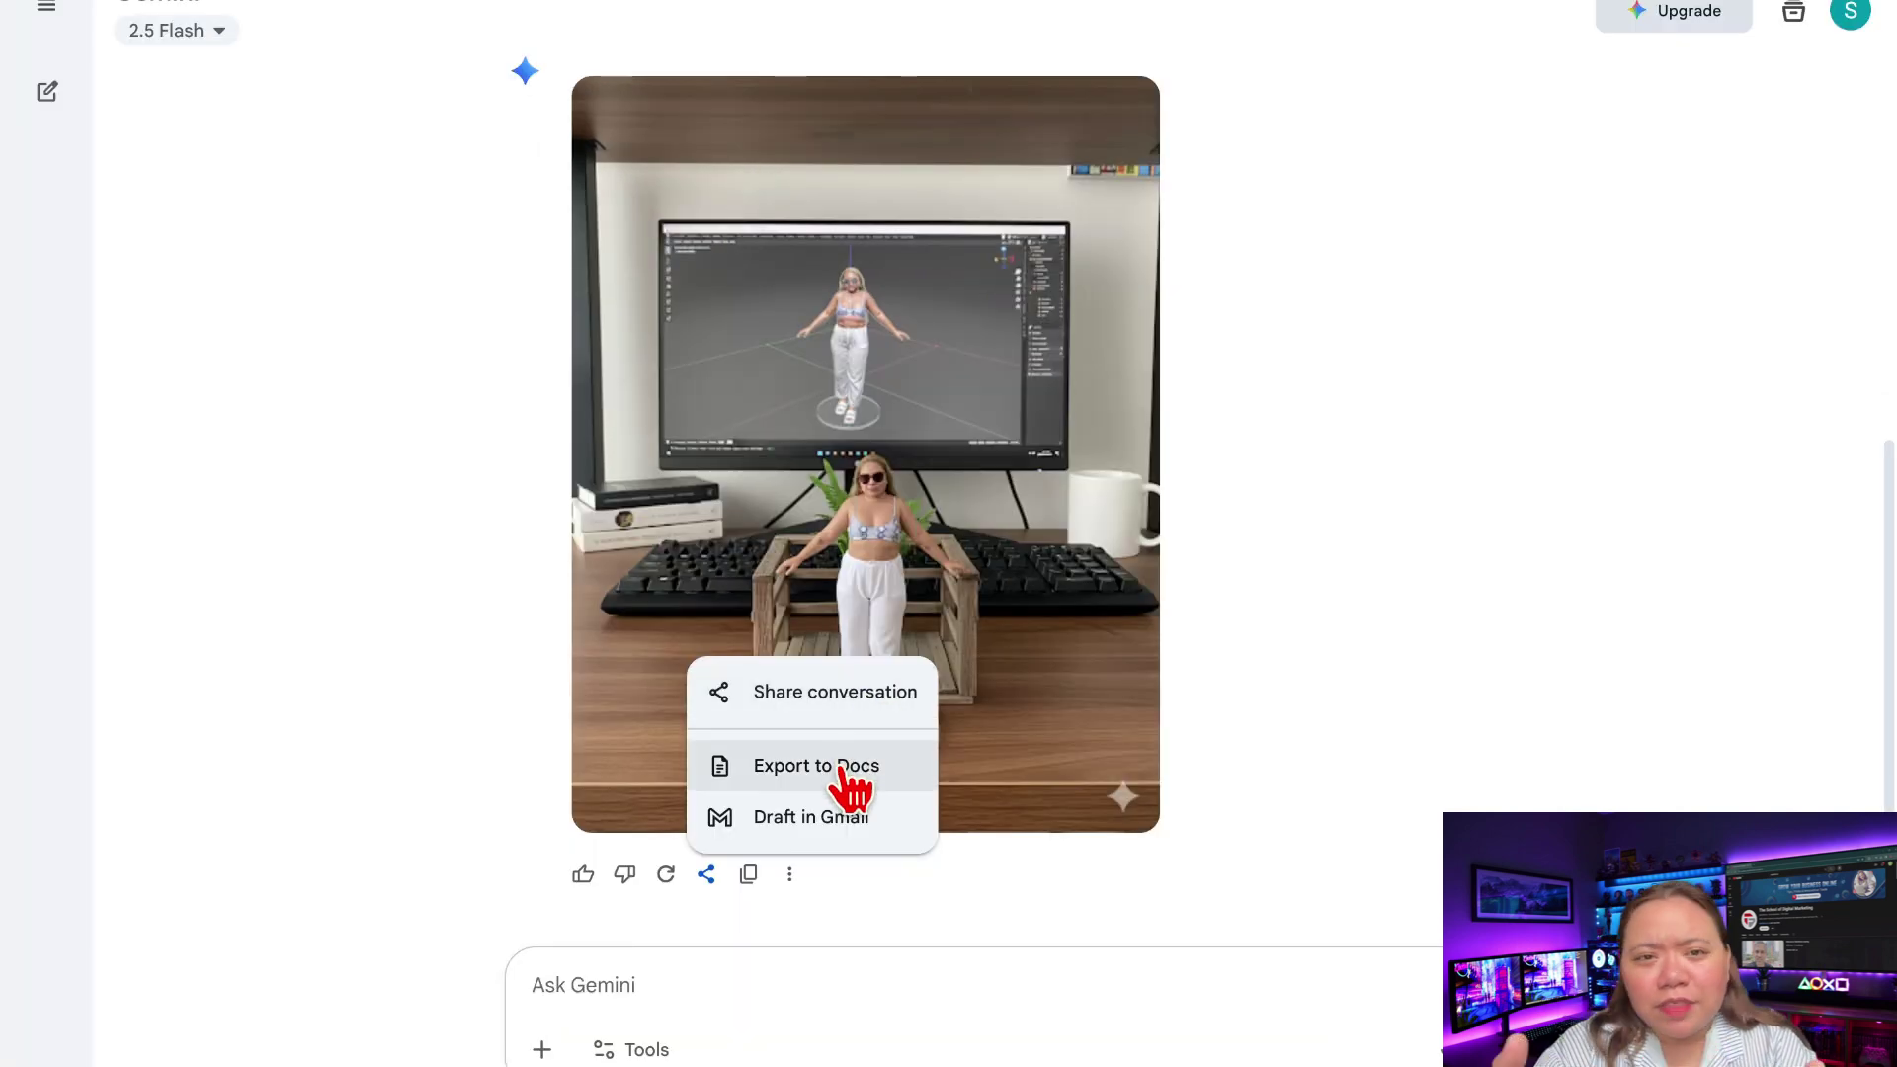
Step: Choose Share conversation under the generated figurine image to make a public link
{"action": "left_click", "coordinate": [873, 684]}
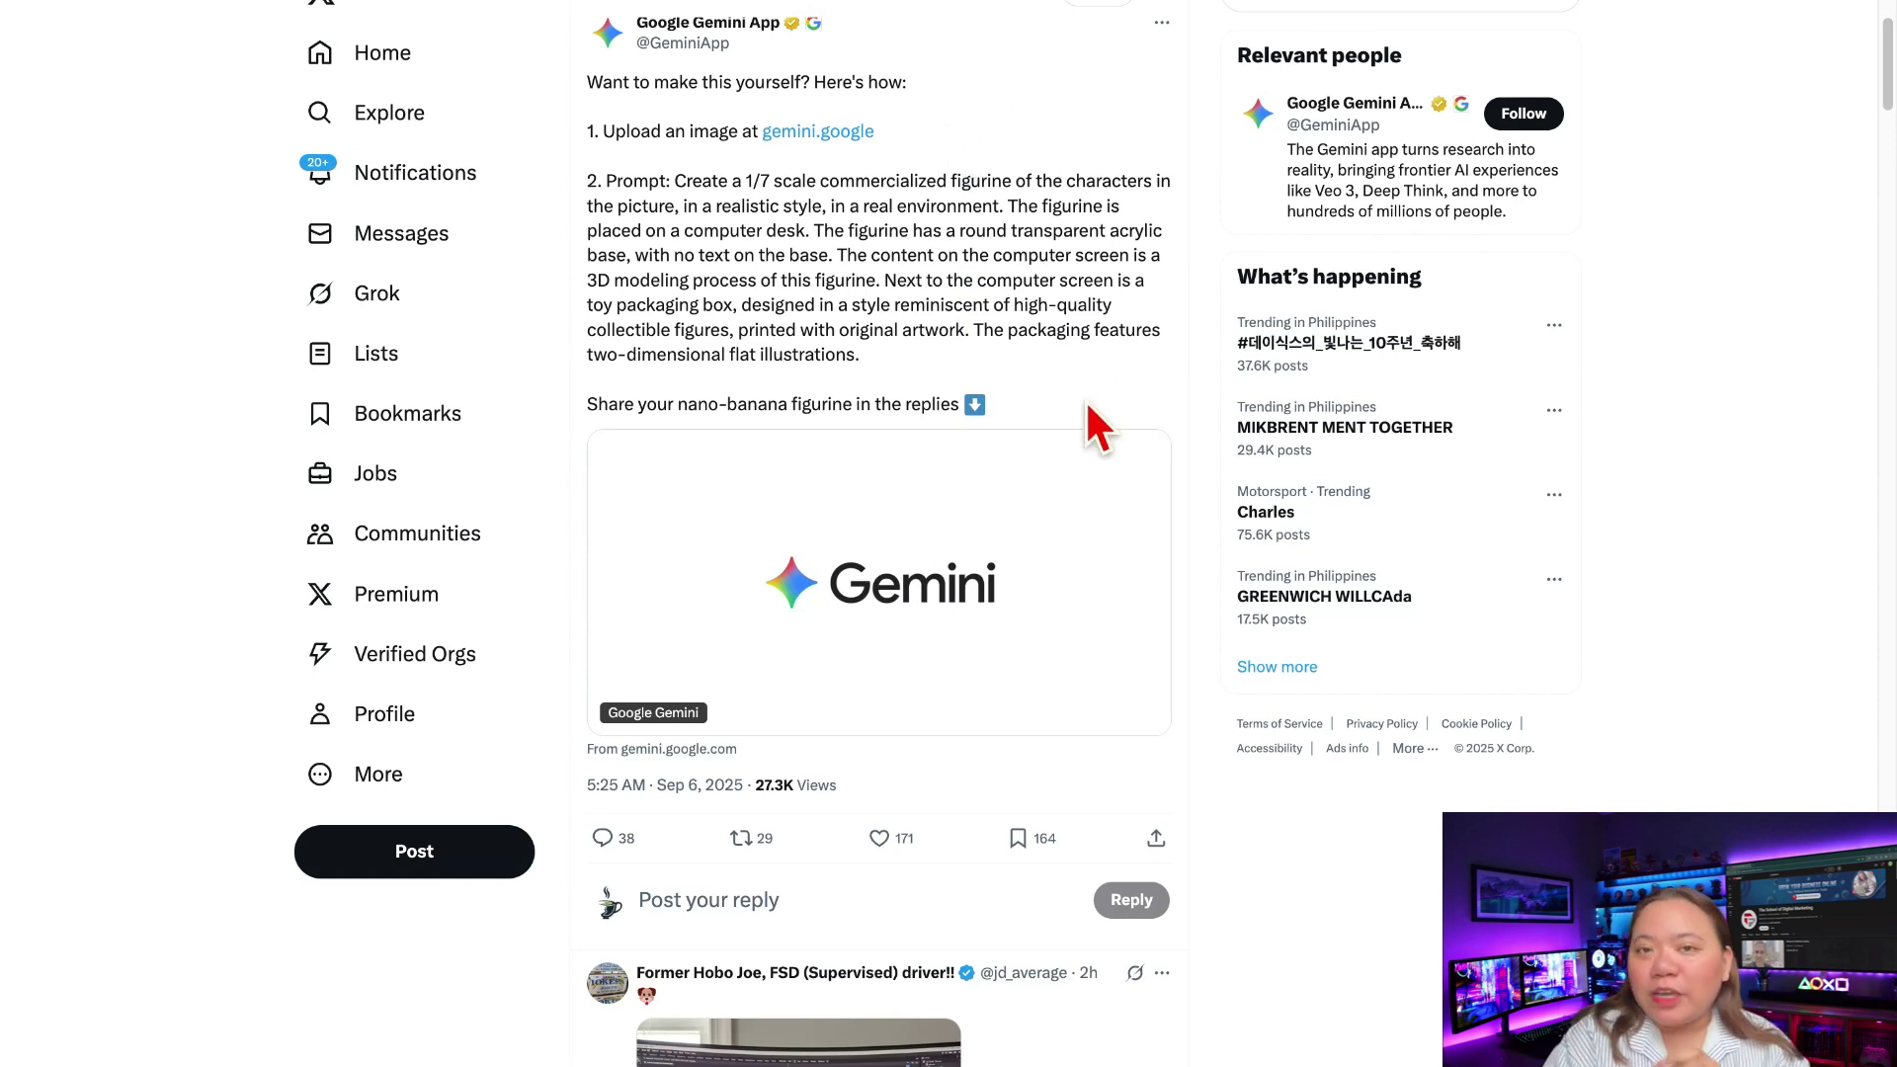
{"action": "scroll", "coordinate": [1092, 458], "scroll_direction": "down", "scroll_amount": 9}
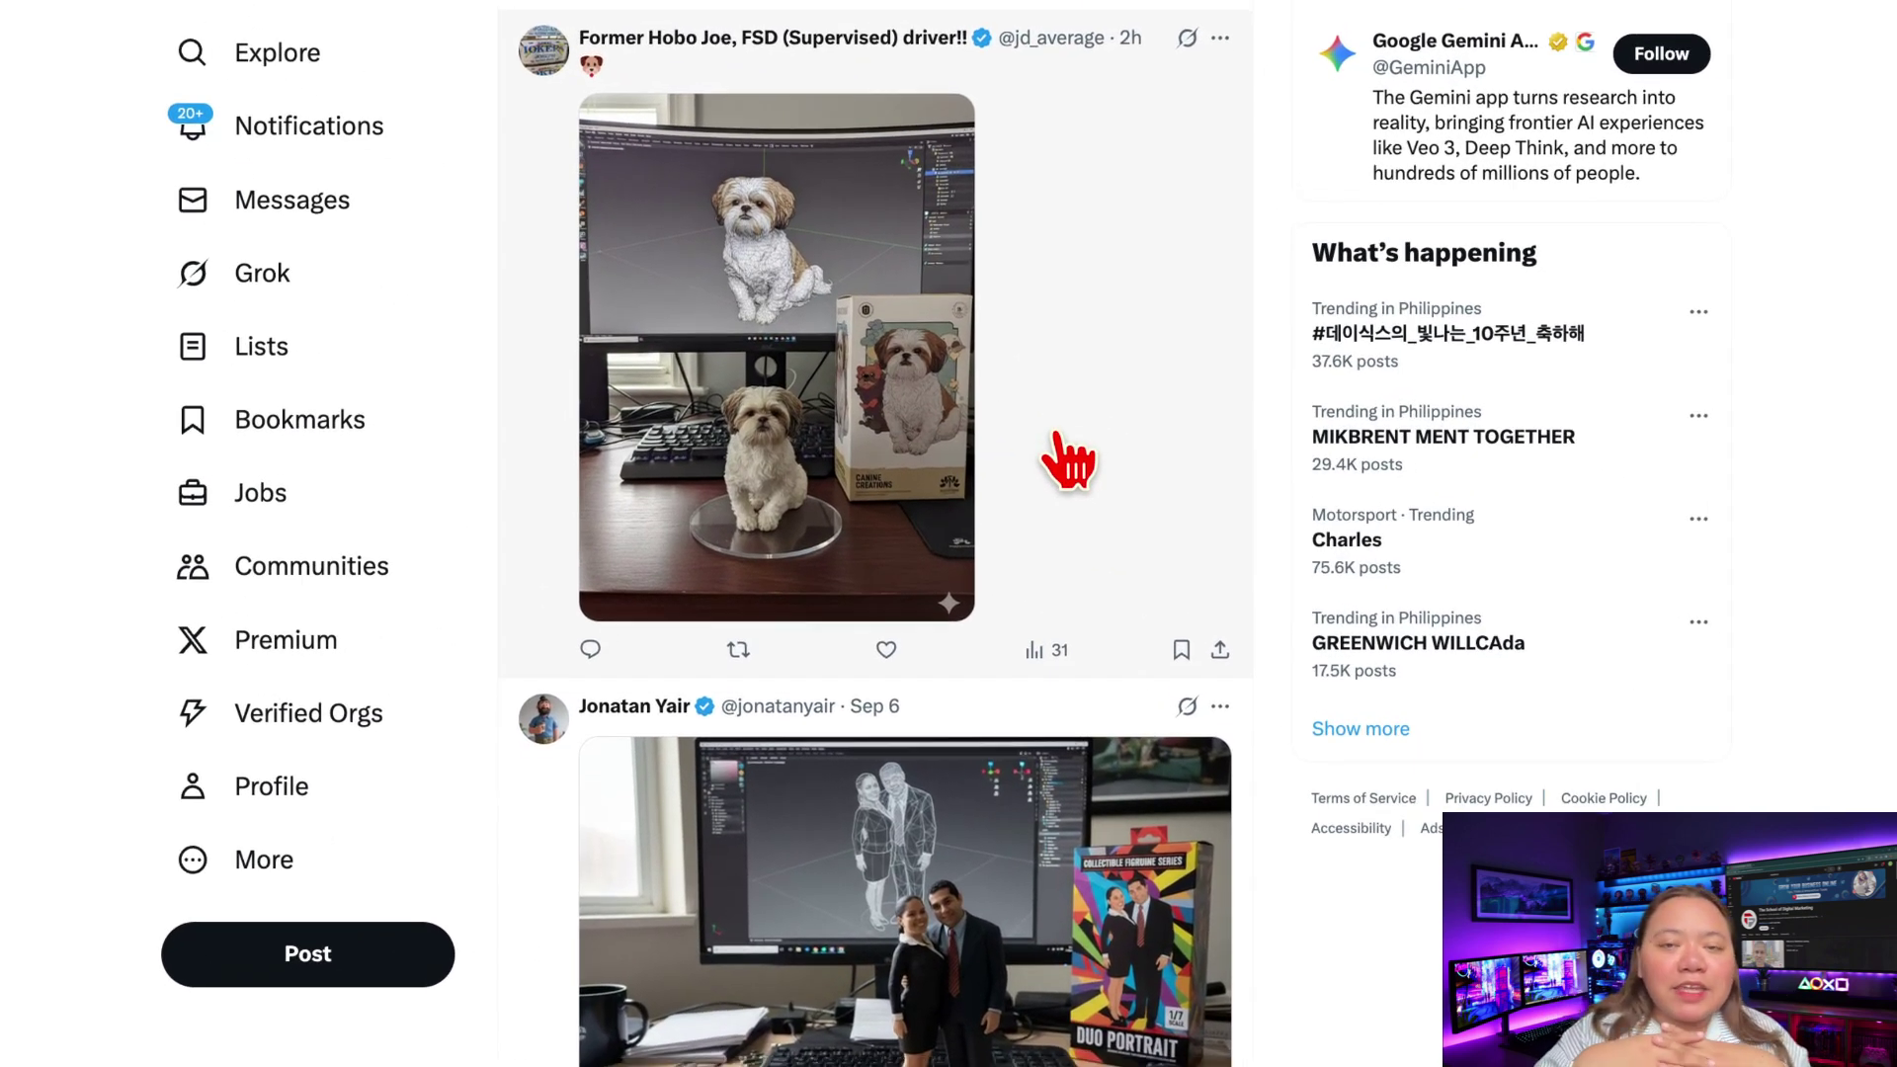
{"action": "scroll", "coordinate": [1067, 458], "scroll_direction": "down", "scroll_amount": 5}
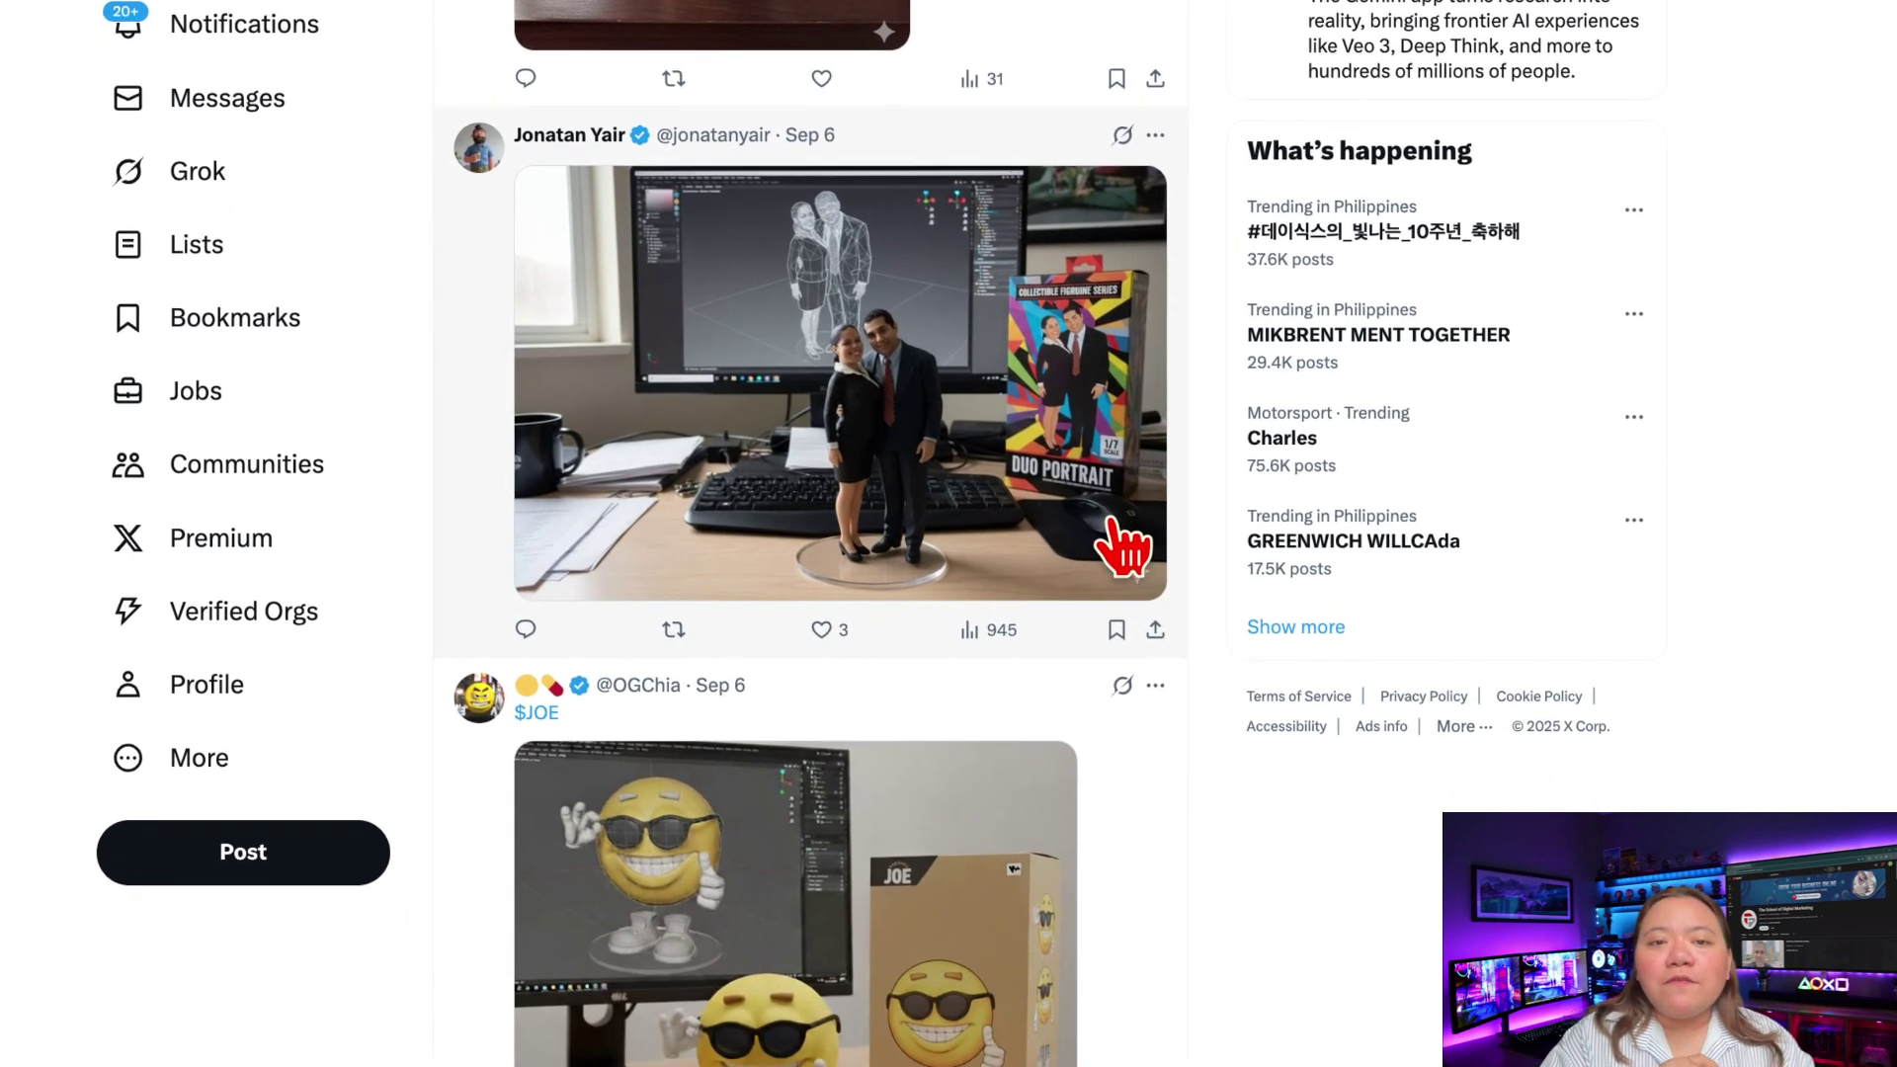
{"action": "scroll", "coordinate": [1126, 533], "scroll_direction": "down", "scroll_amount": 5}
{"action": "scroll", "coordinate": [1123, 548], "scroll_direction": "down", "scroll_amount": 5}
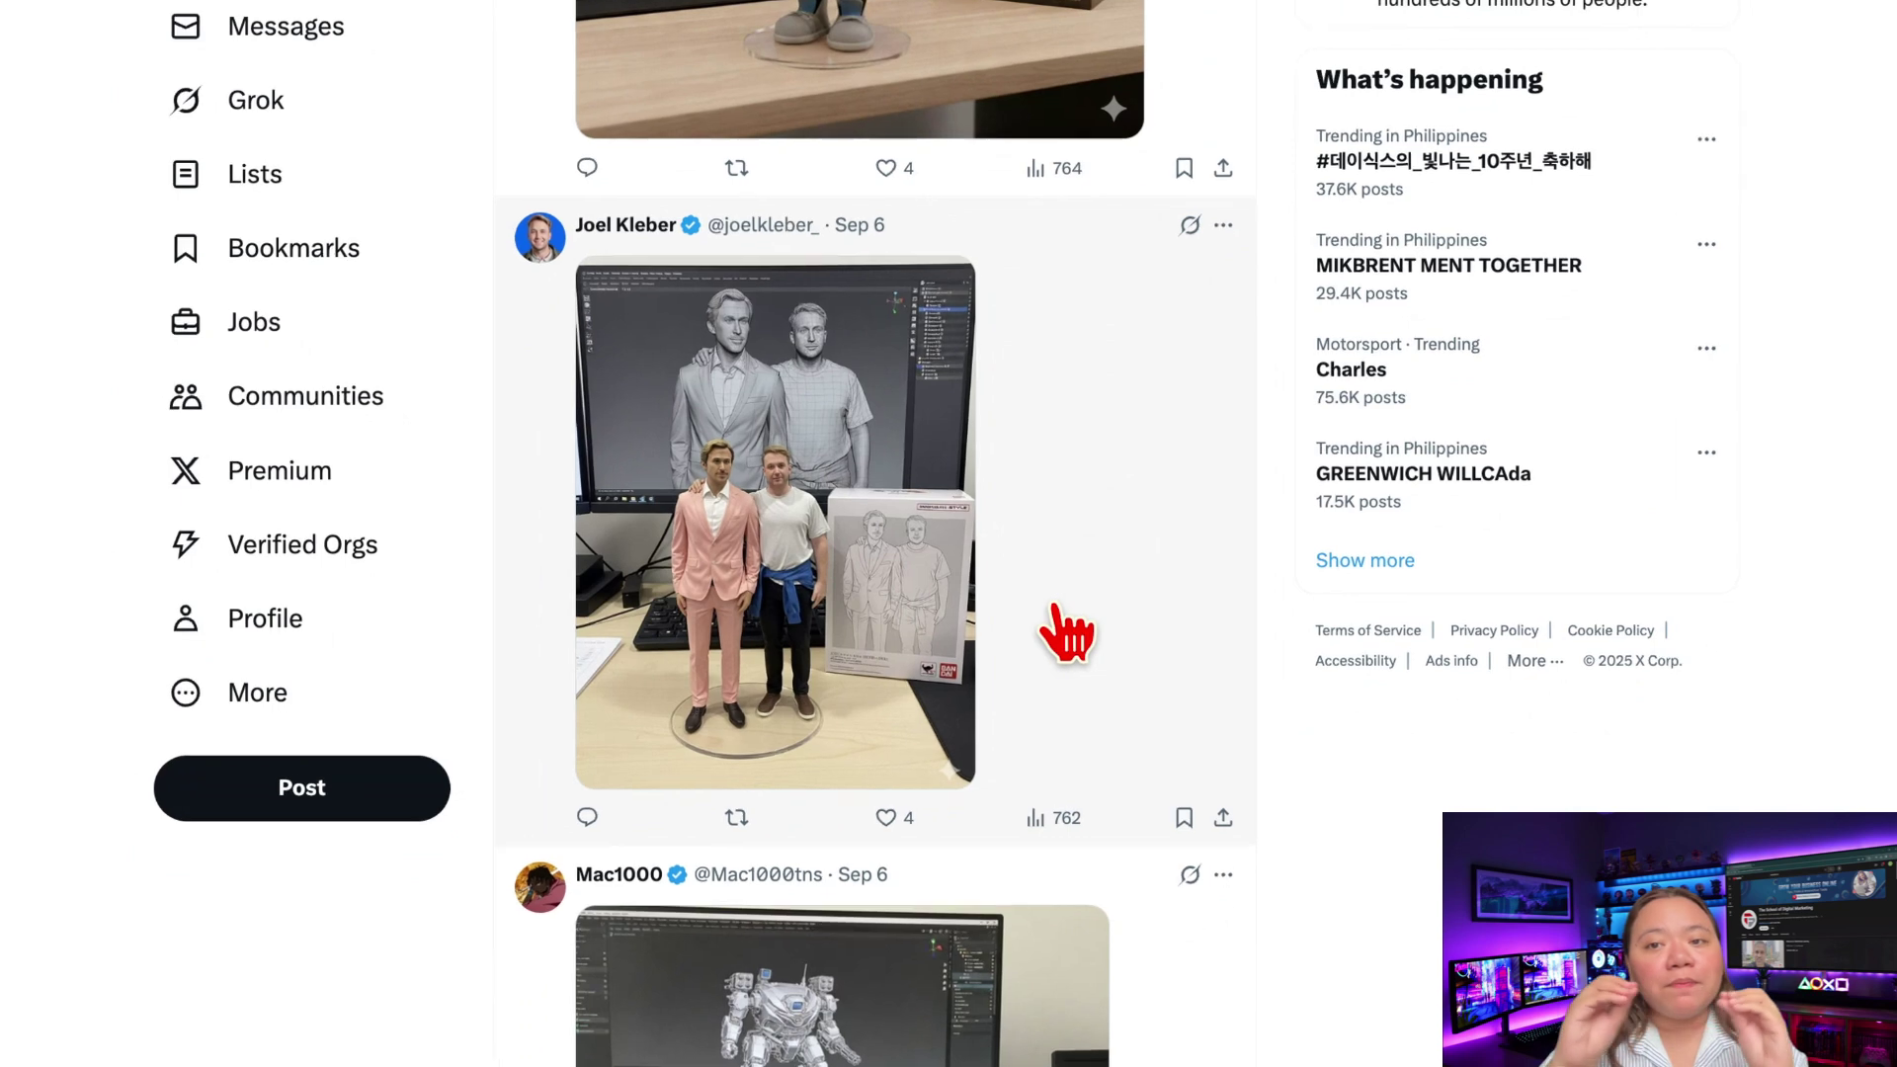
{"action": "scroll", "coordinate": [1057, 593], "scroll_direction": "down", "scroll_amount": 4}
{"action": "scroll", "coordinate": [1062, 623], "scroll_direction": "down", "scroll_amount": 7}
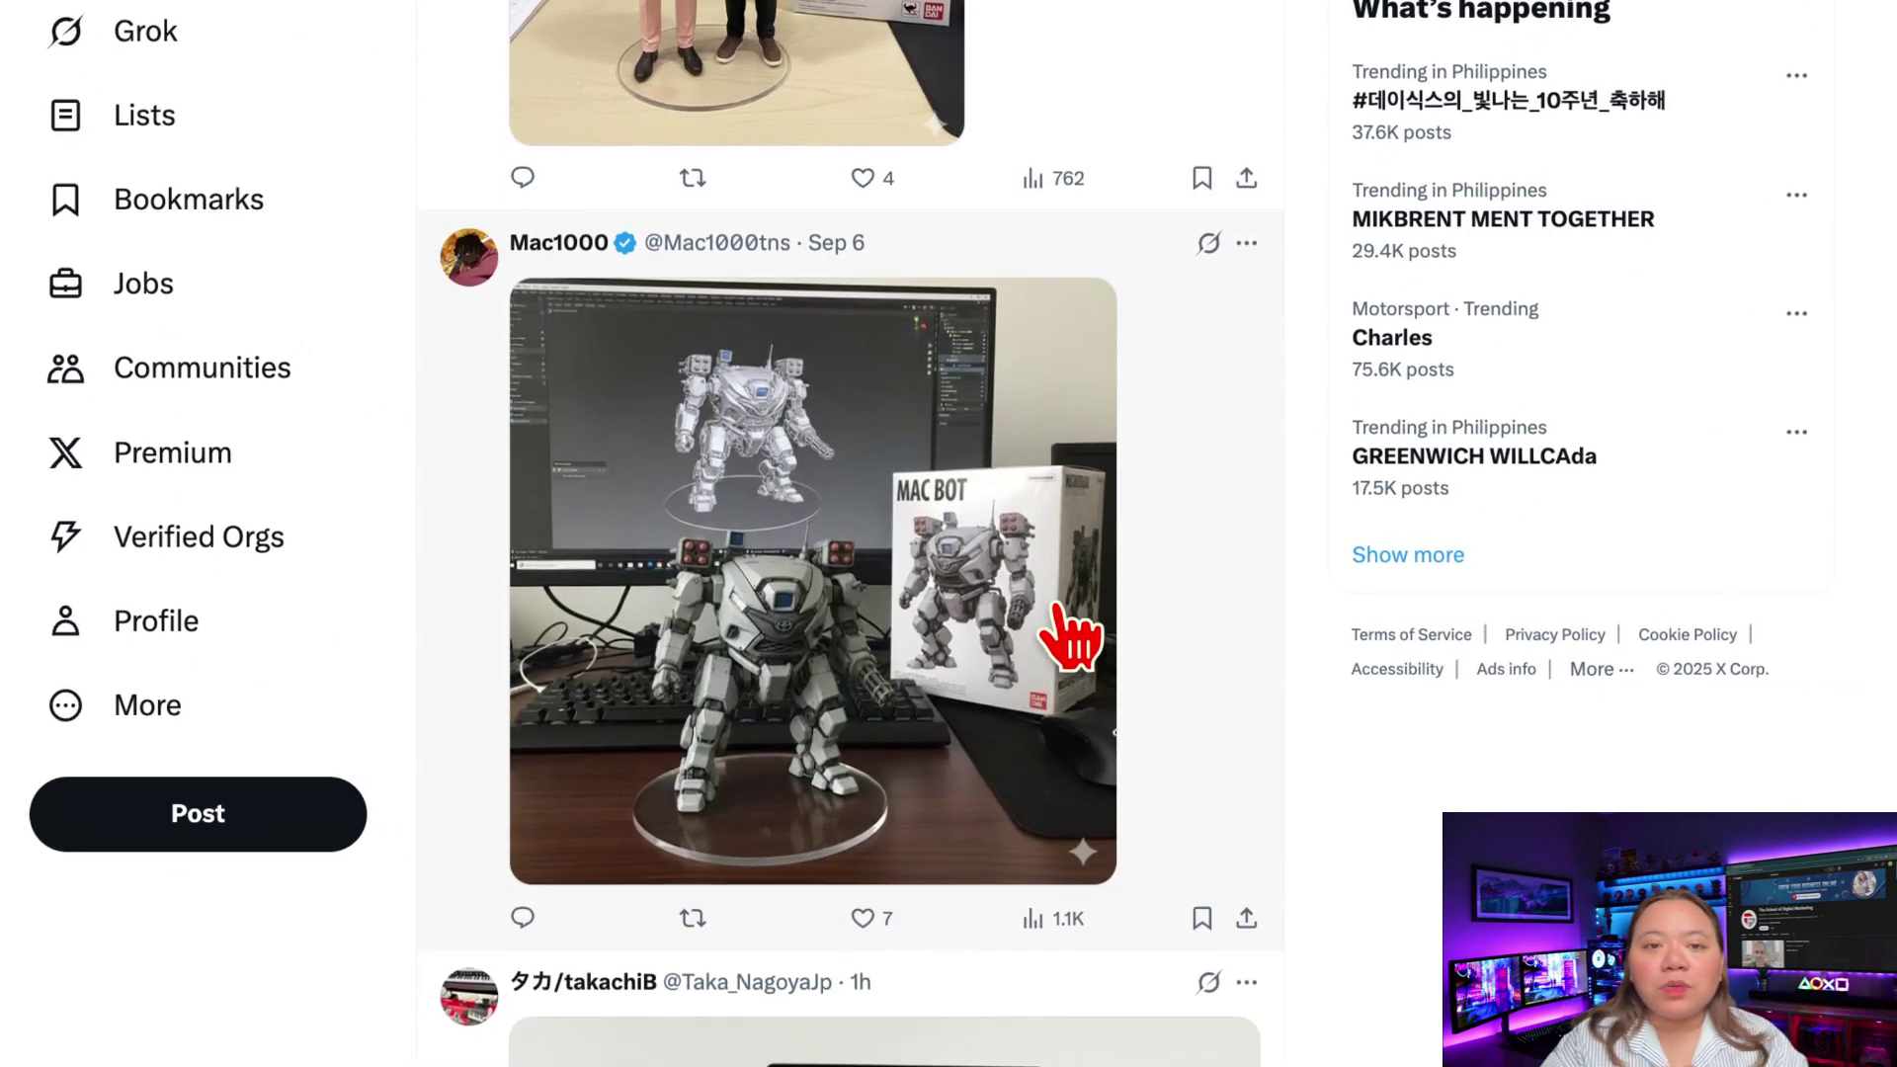
{"action": "scroll", "coordinate": [1070, 638], "scroll_direction": "down", "scroll_amount": 3}
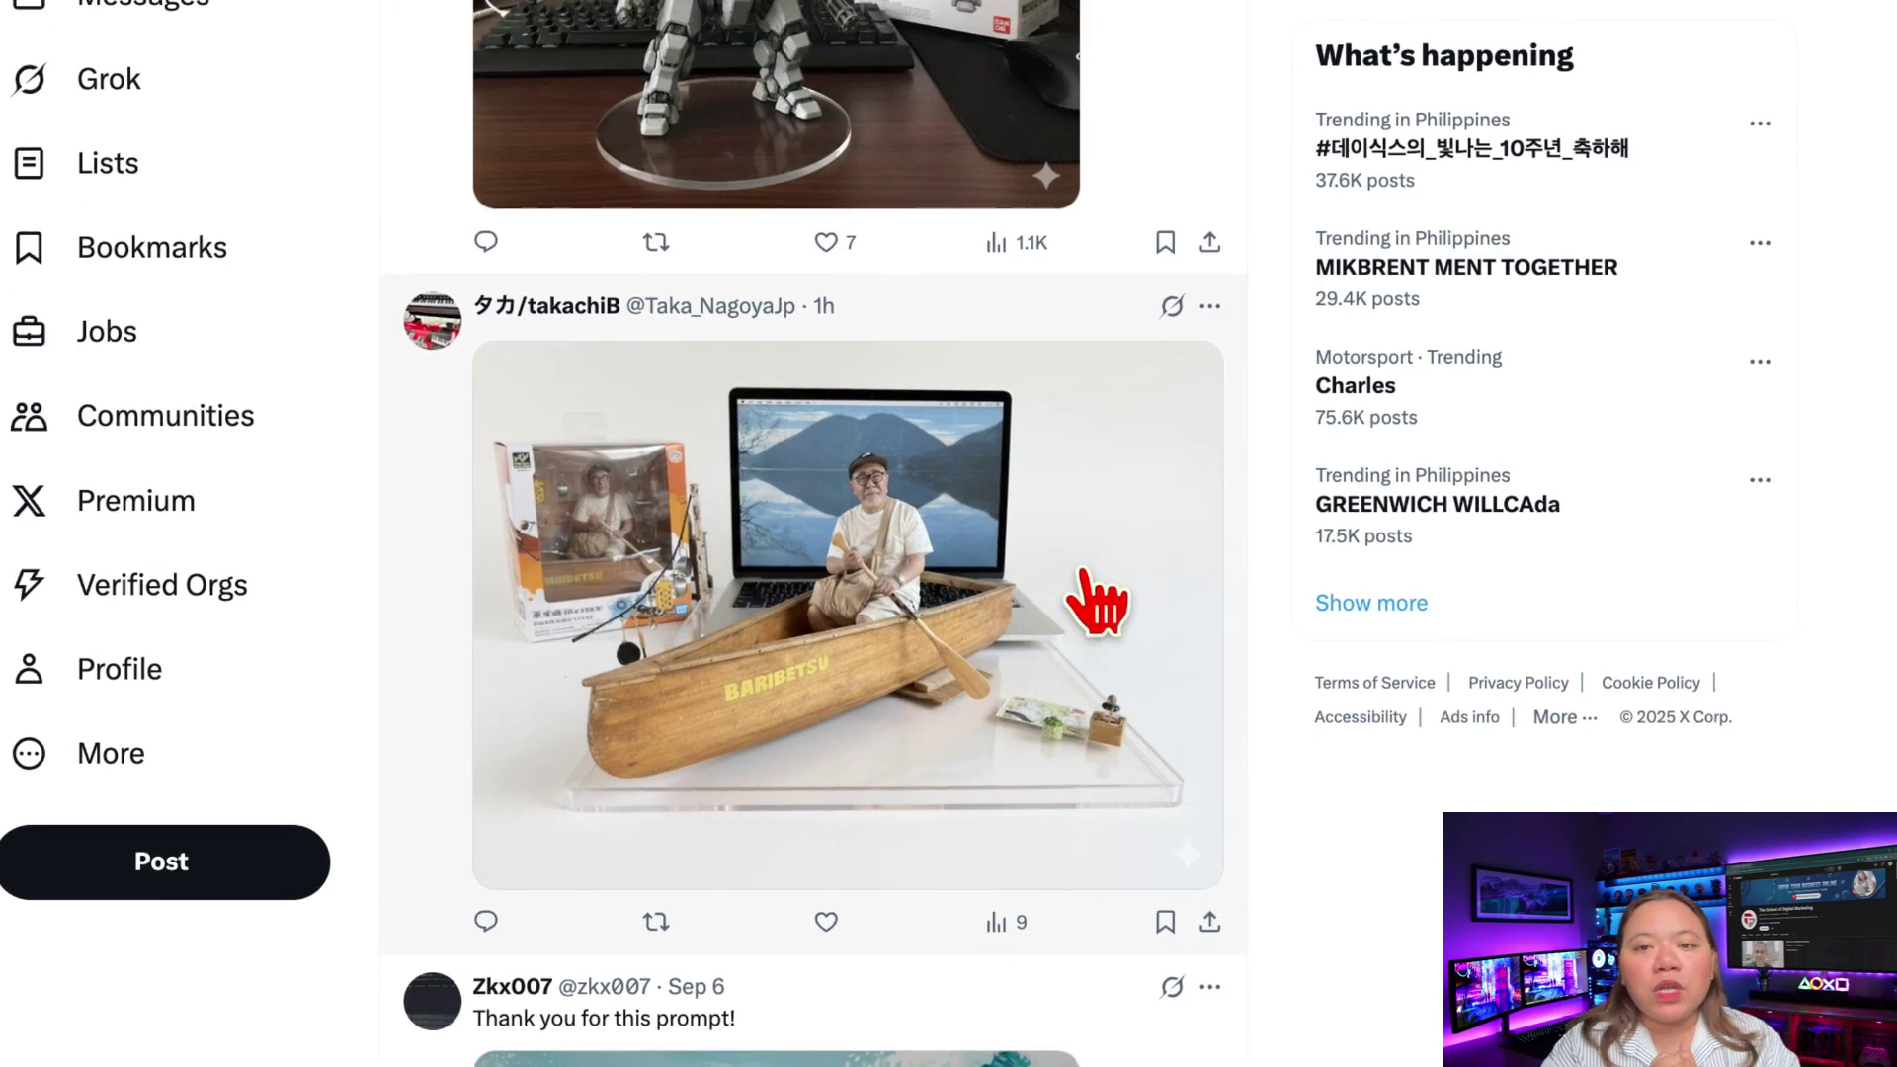
{"action": "scroll", "coordinate": [1097, 603], "scroll_direction": "down", "scroll_amount": 10}
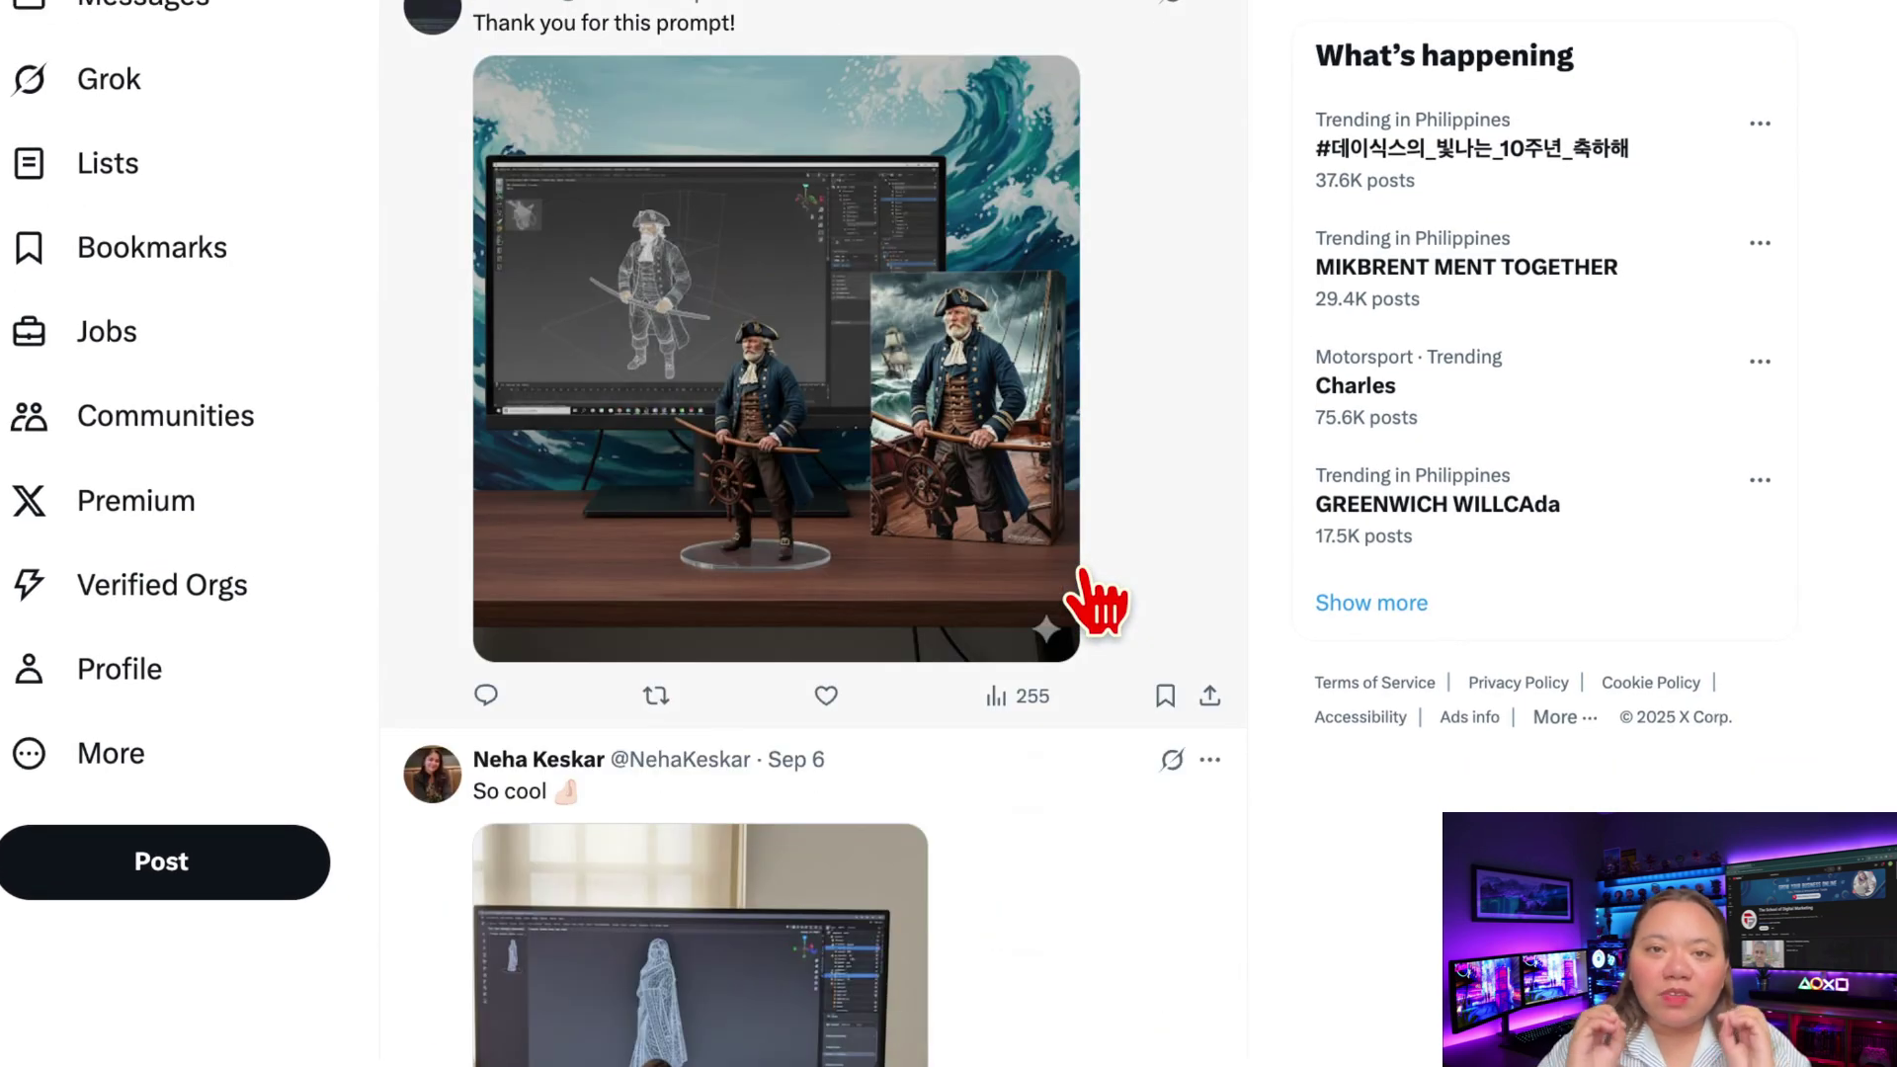
{"action": "scroll", "coordinate": [1097, 603], "scroll_direction": "down", "scroll_amount": 5}
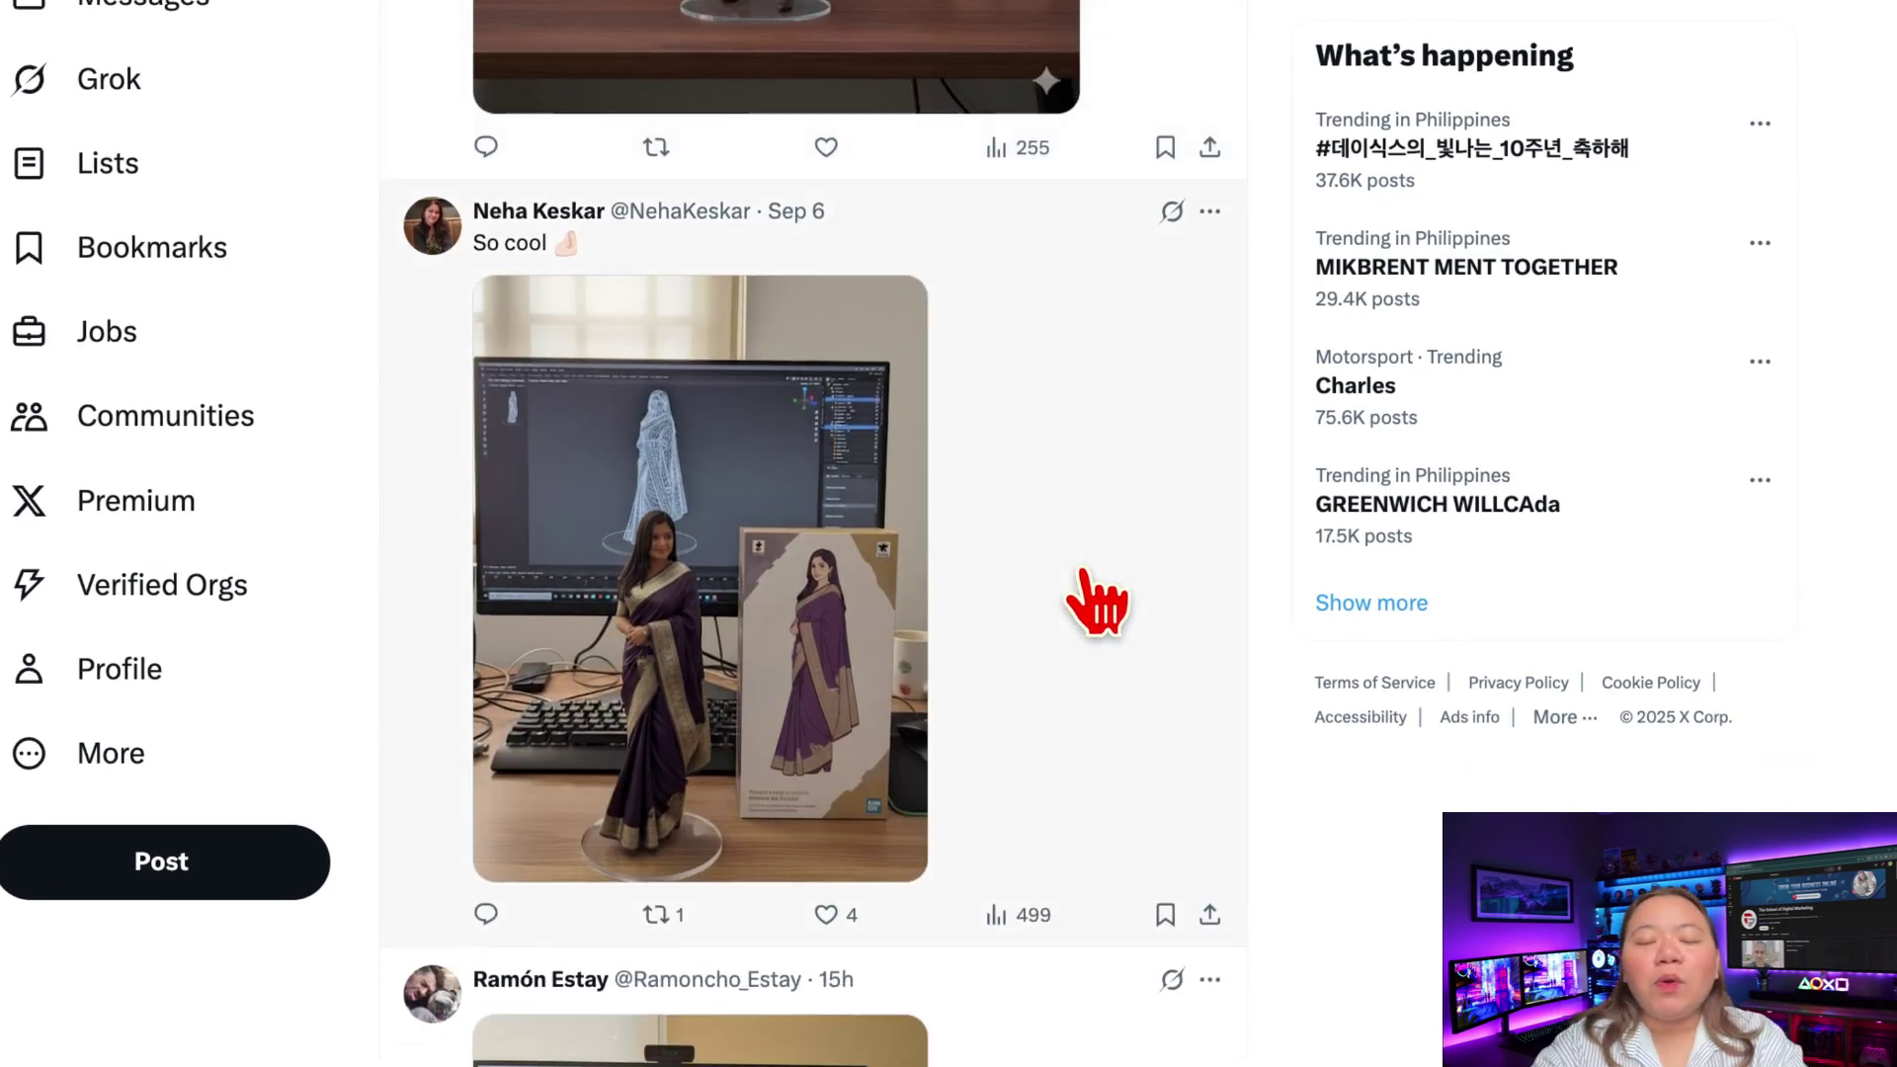
{"action": "scroll", "coordinate": [1097, 603], "scroll_direction": "down", "scroll_amount": 8}
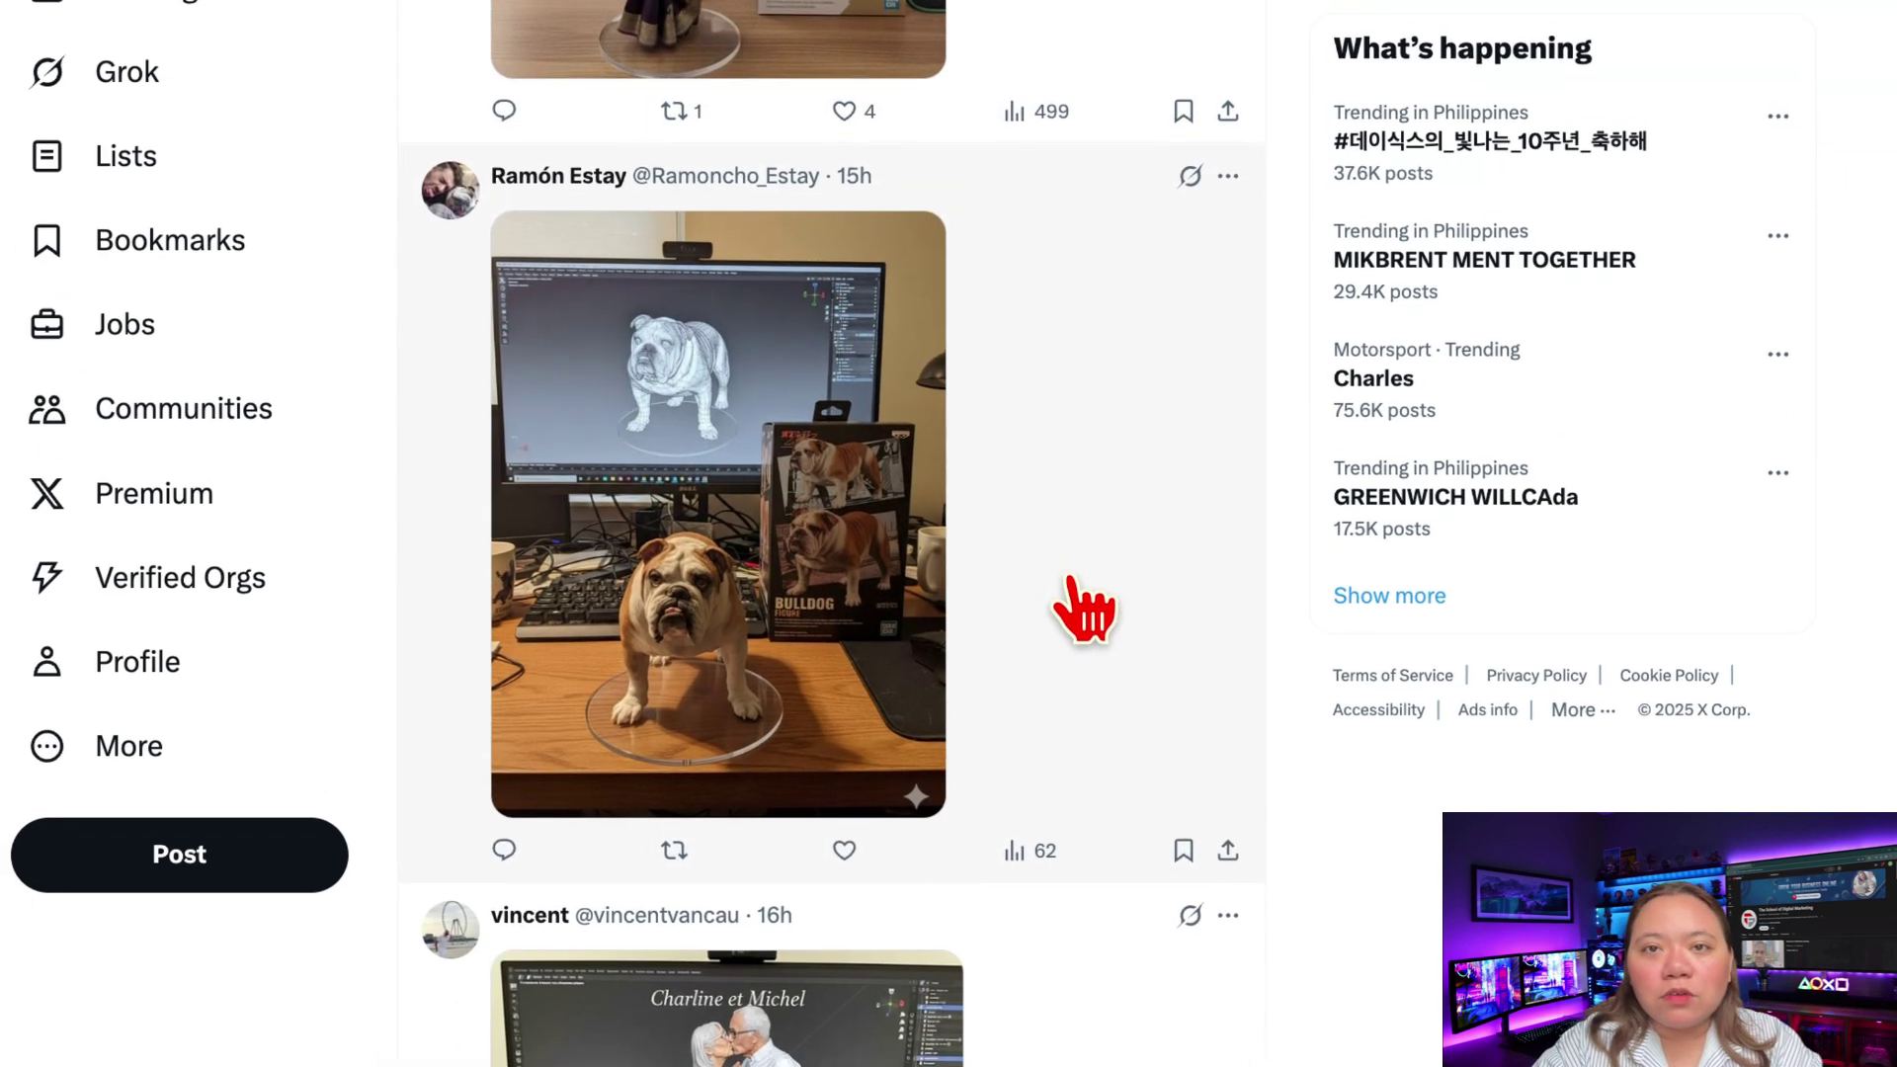
{"action": "scroll", "coordinate": [1085, 607], "scroll_direction": "down", "scroll_amount": 6}
{"action": "scroll", "coordinate": [1085, 607], "scroll_direction": "down", "scroll_amount": 9}
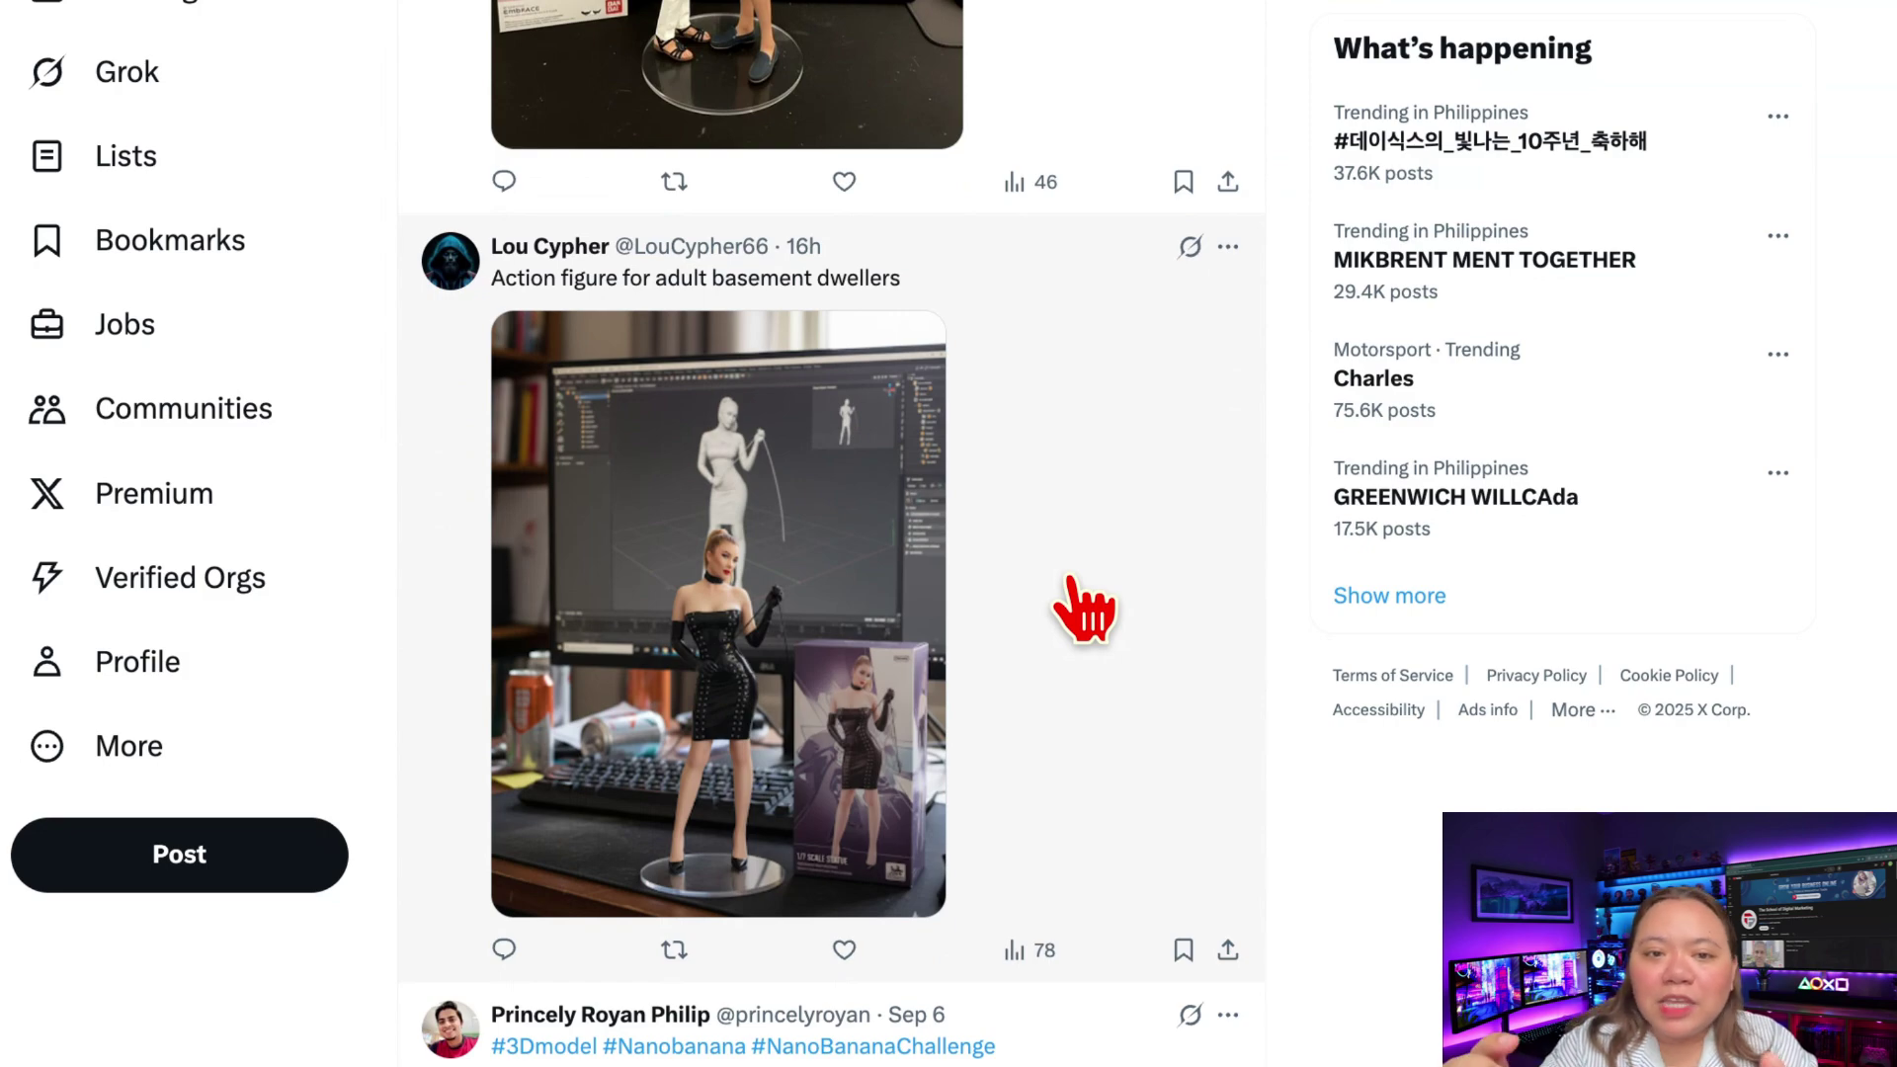
{"action": "scroll", "coordinate": [1085, 608], "scroll_direction": "down", "scroll_amount": 11}
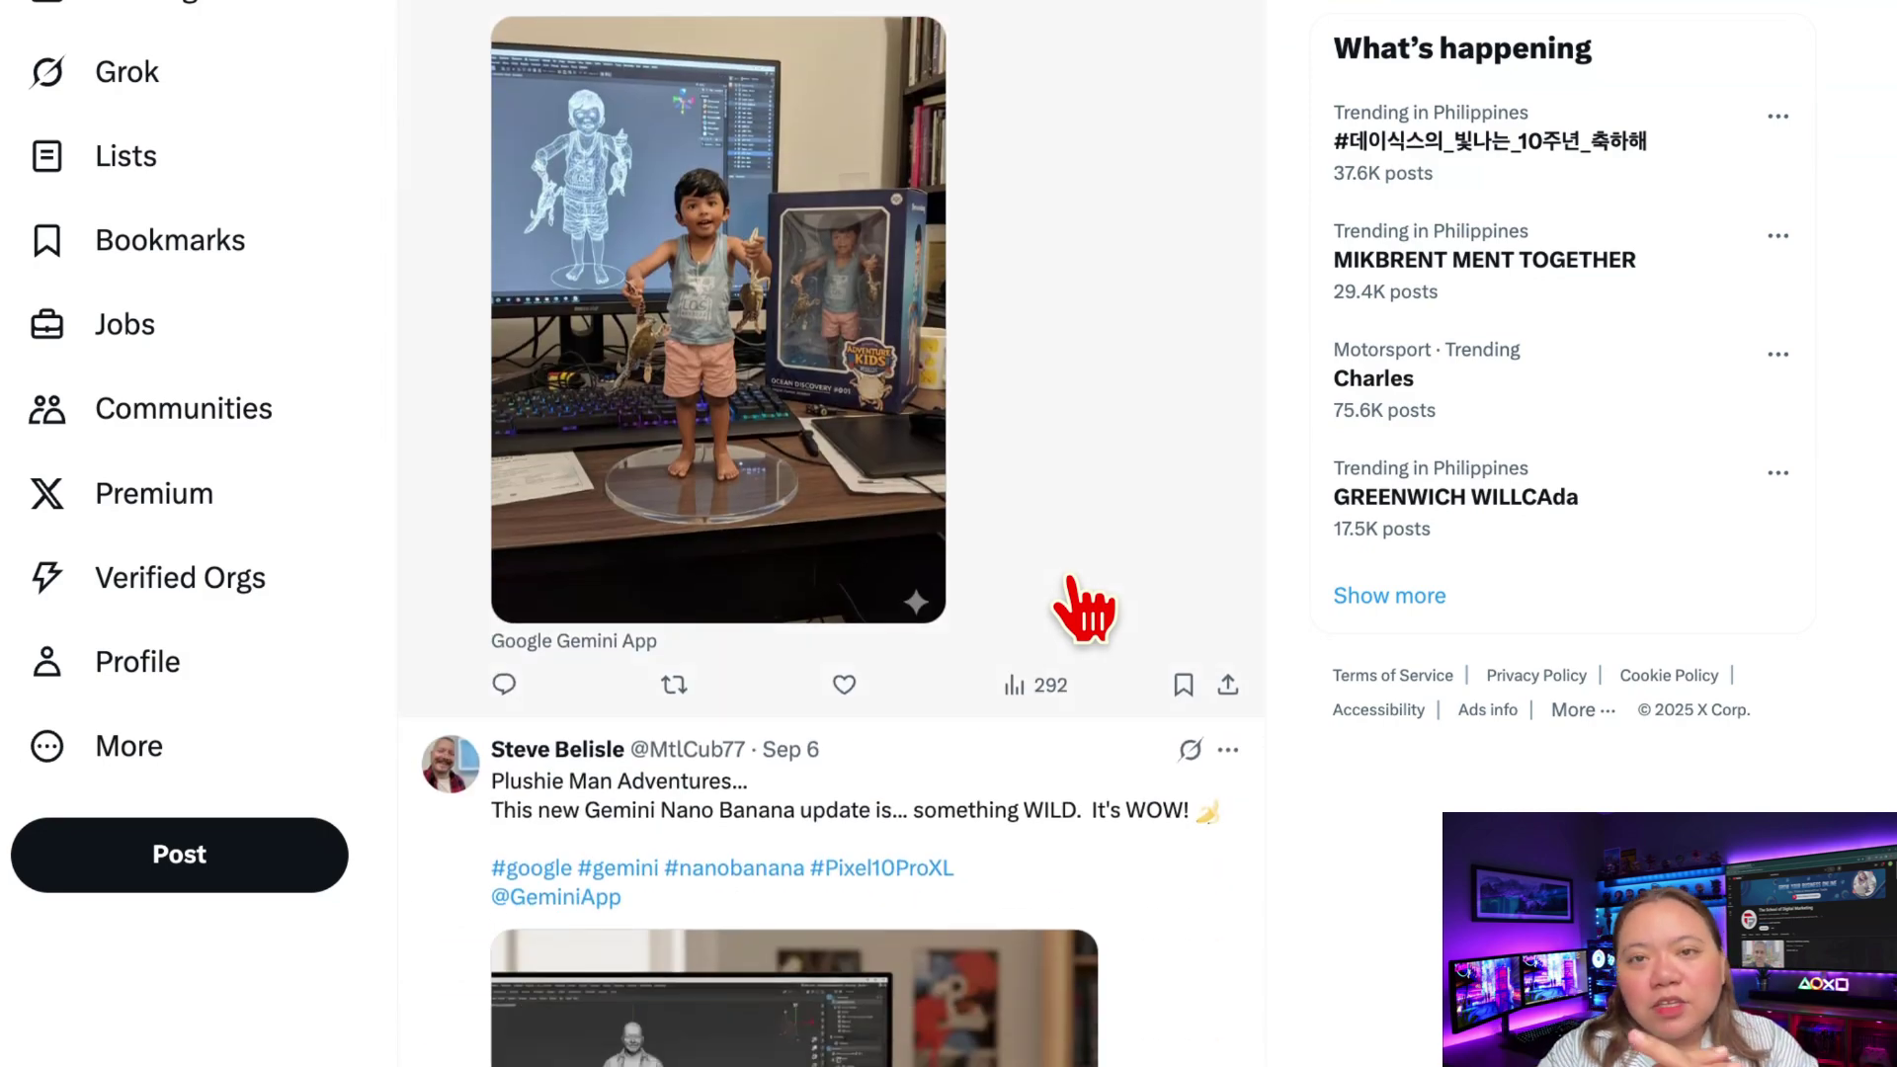
{"action": "scroll", "coordinate": [1023, 583], "scroll_direction": "down", "scroll_amount": 6}
{"action": "scroll", "coordinate": [1023, 583], "scroll_direction": "down", "scroll_amount": 5}
{"action": "scroll", "coordinate": [1055, 598], "scroll_direction": "down", "scroll_amount": 12}
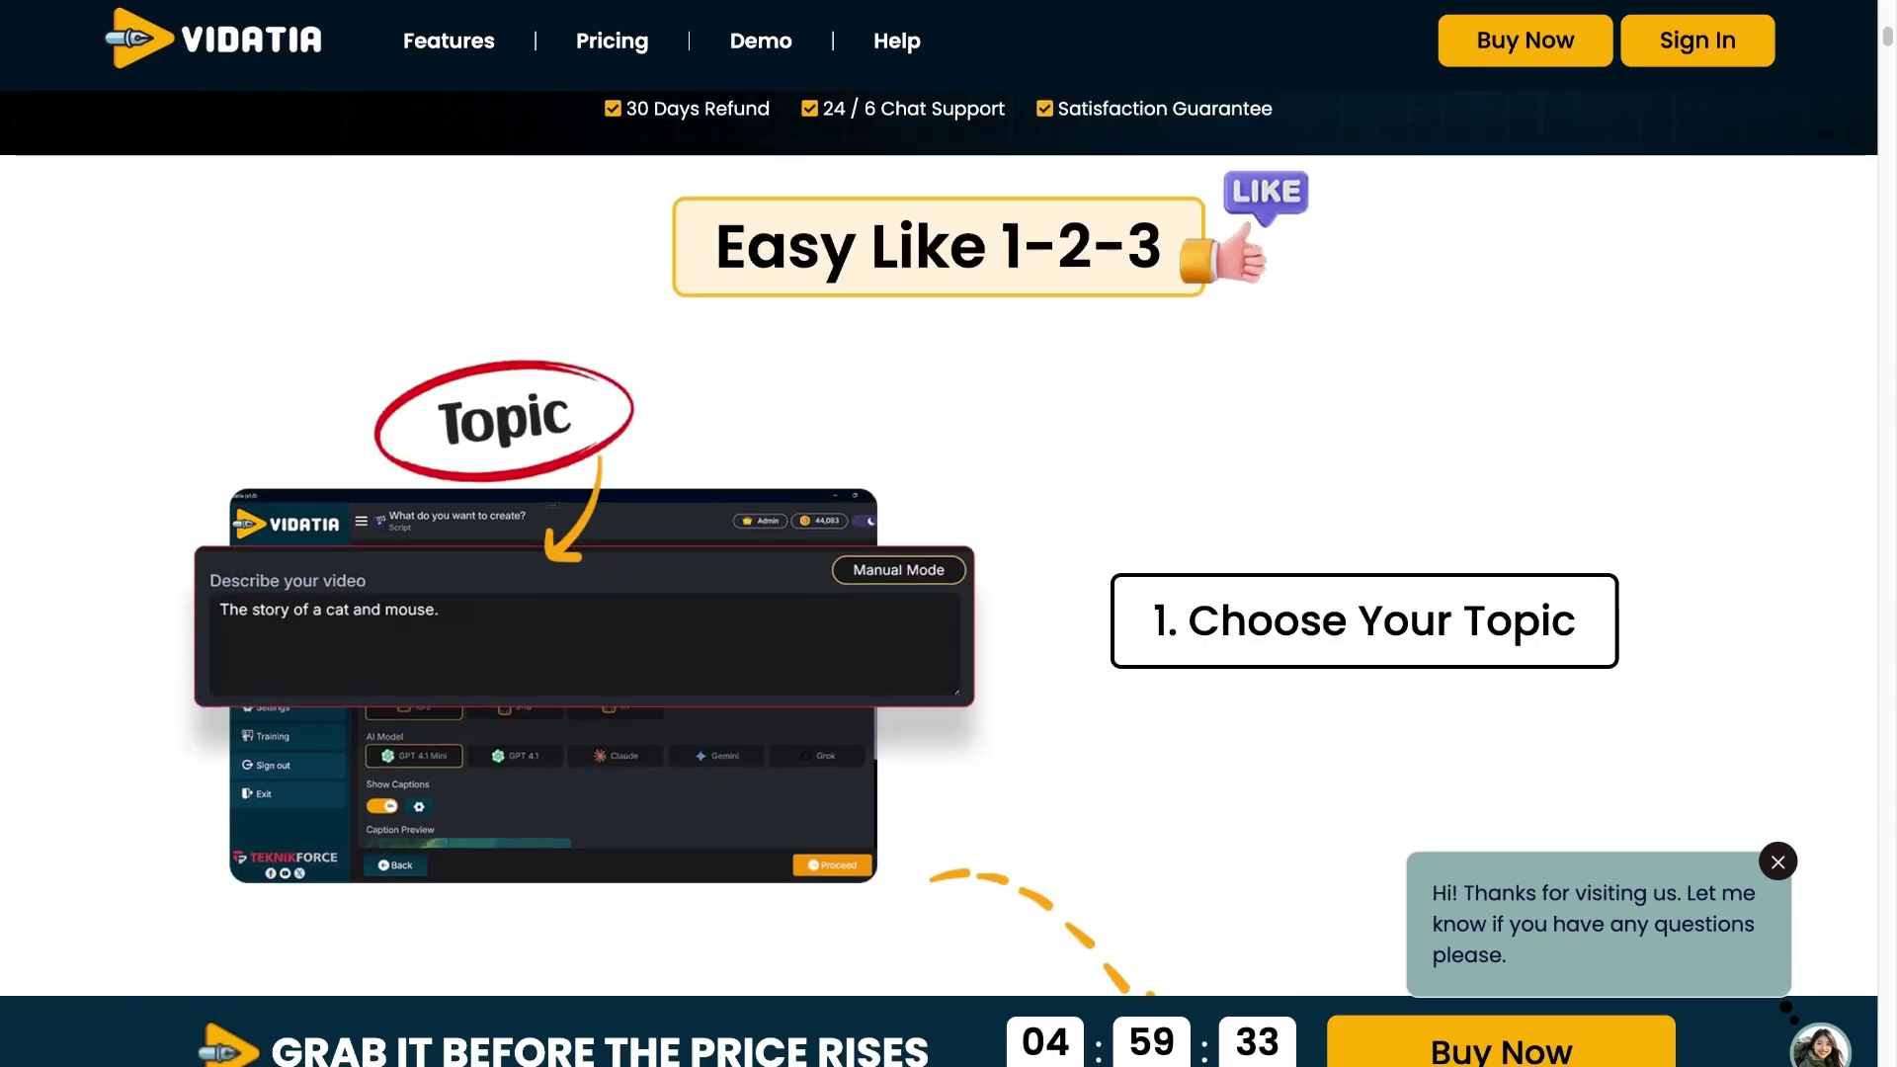
{"action": "scroll", "coordinate": [939, 543], "scroll_direction": "down", "scroll_amount": 8}
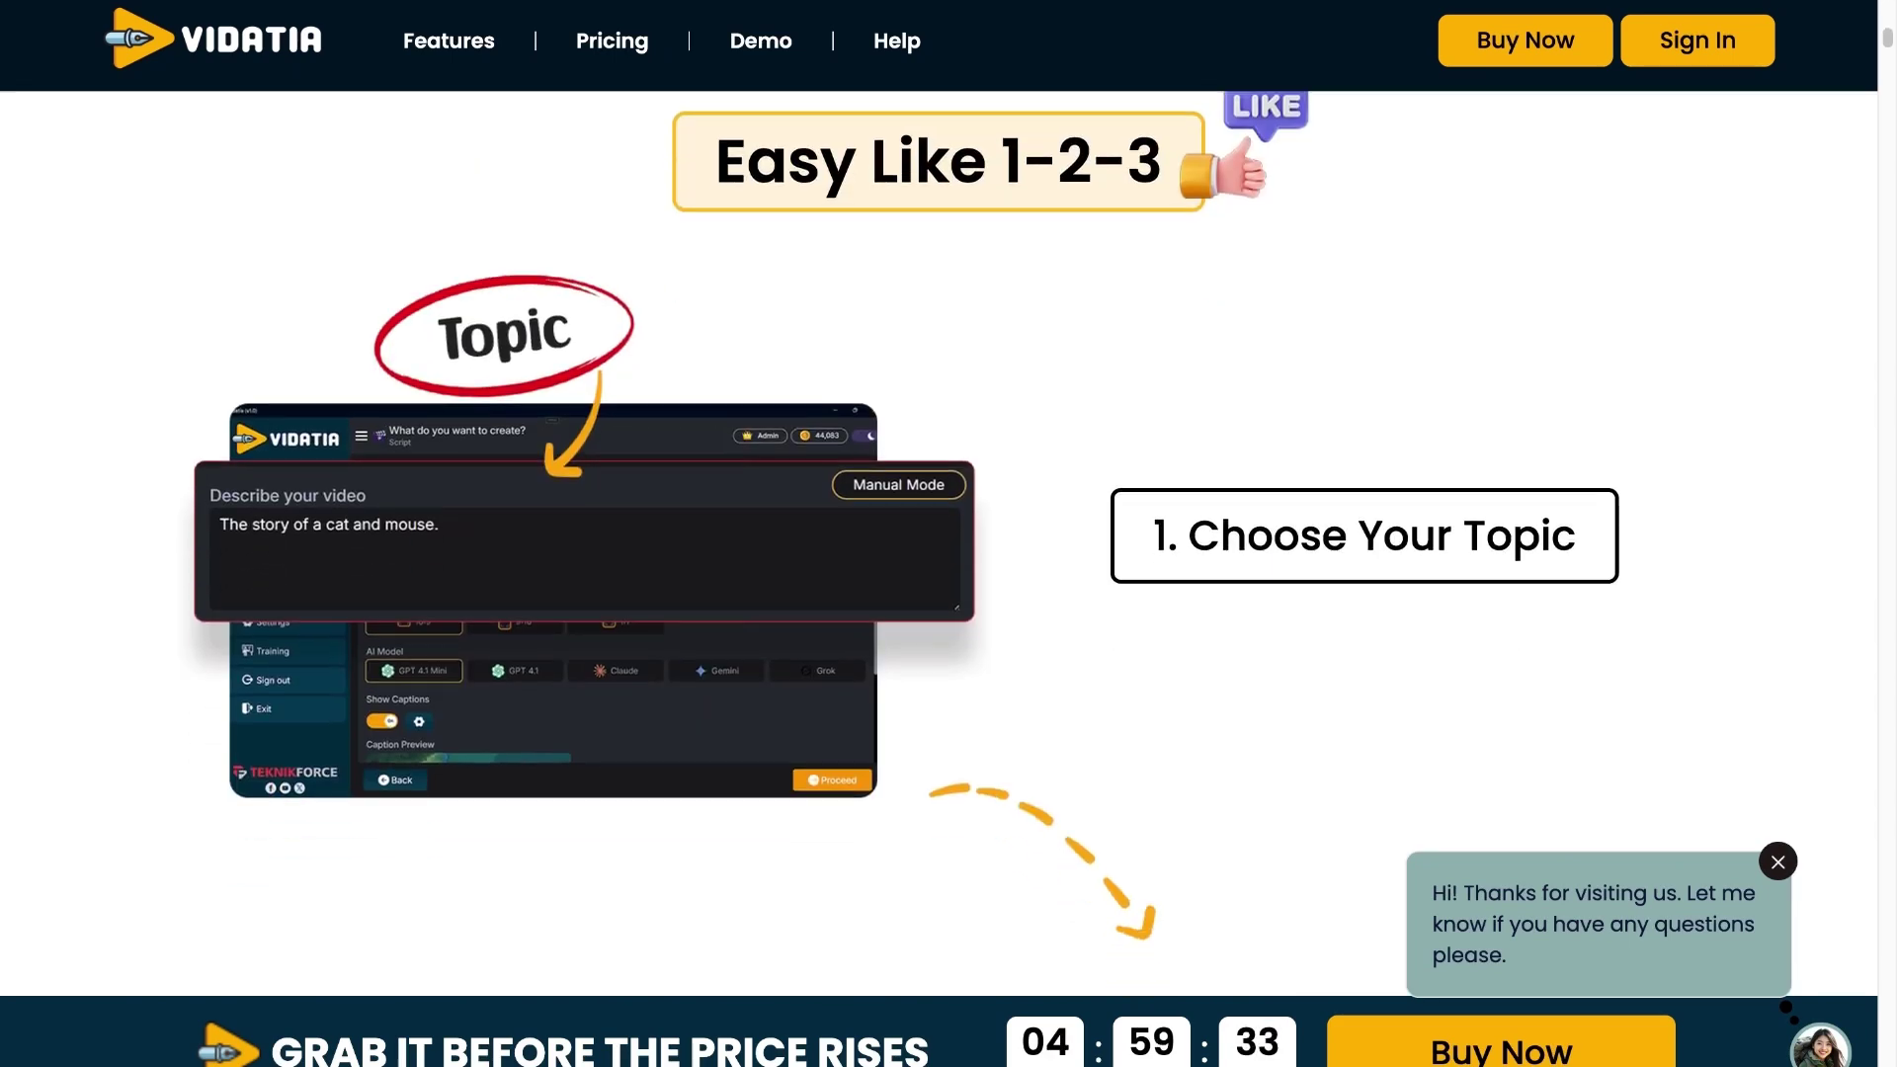
{"action": "scroll", "coordinate": [939, 543], "scroll_direction": "down", "scroll_amount": 12}
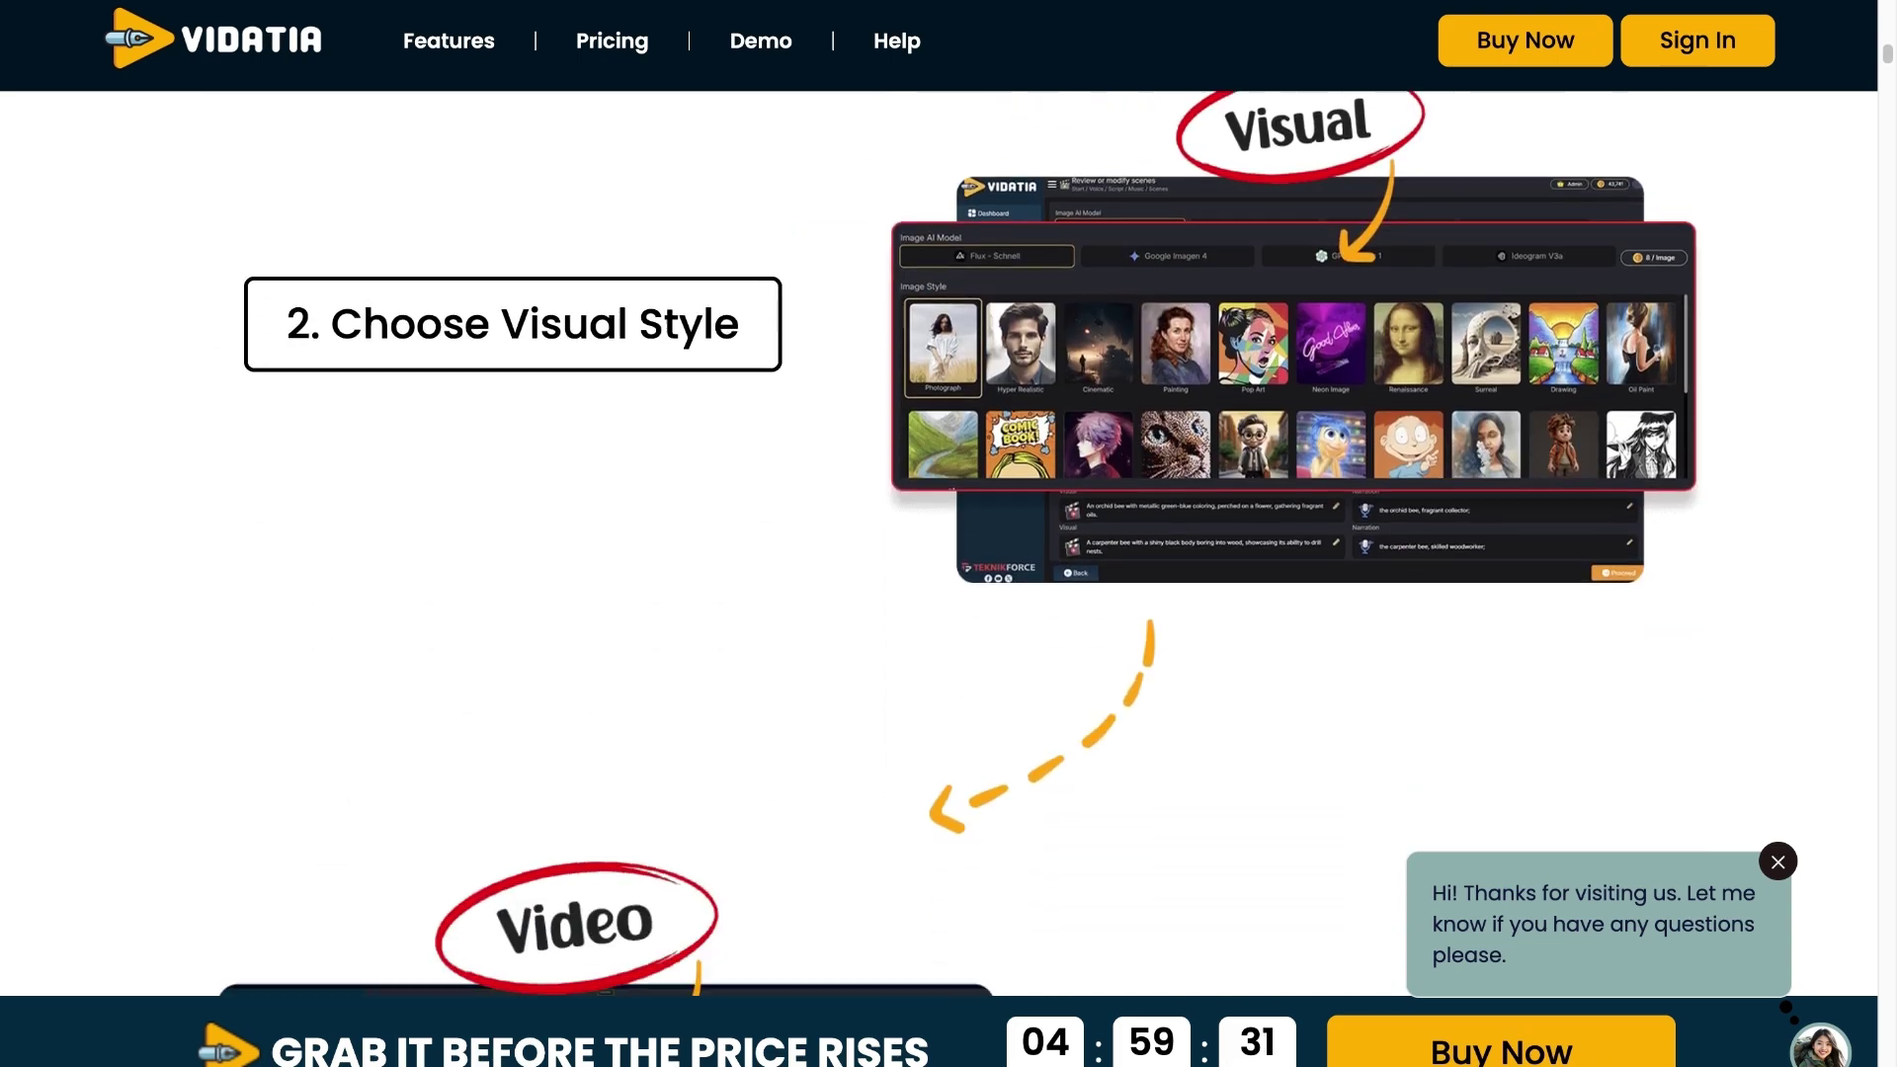
{"action": "scroll", "coordinate": [940, 542], "scroll_direction": "down", "scroll_amount": 8}
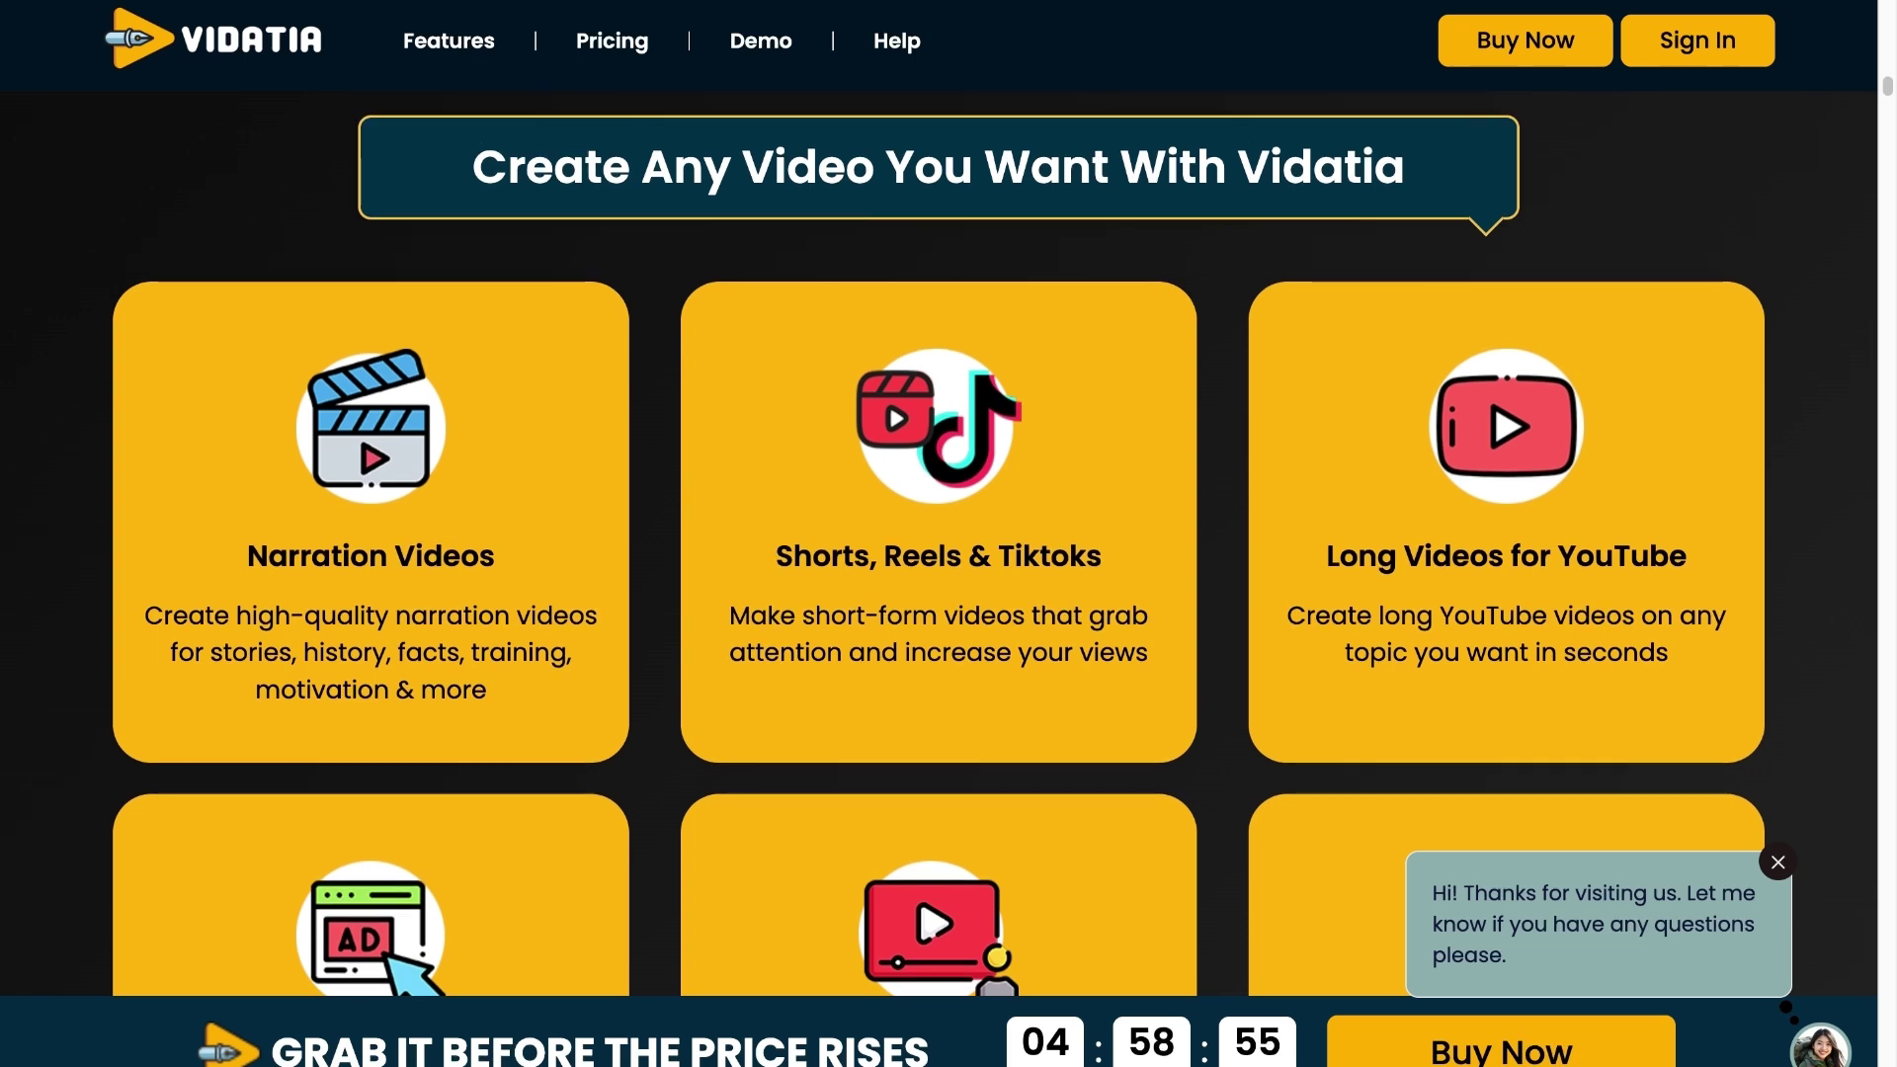
{"action": "scroll", "coordinate": [940, 542], "scroll_direction": "down", "scroll_amount": 2}
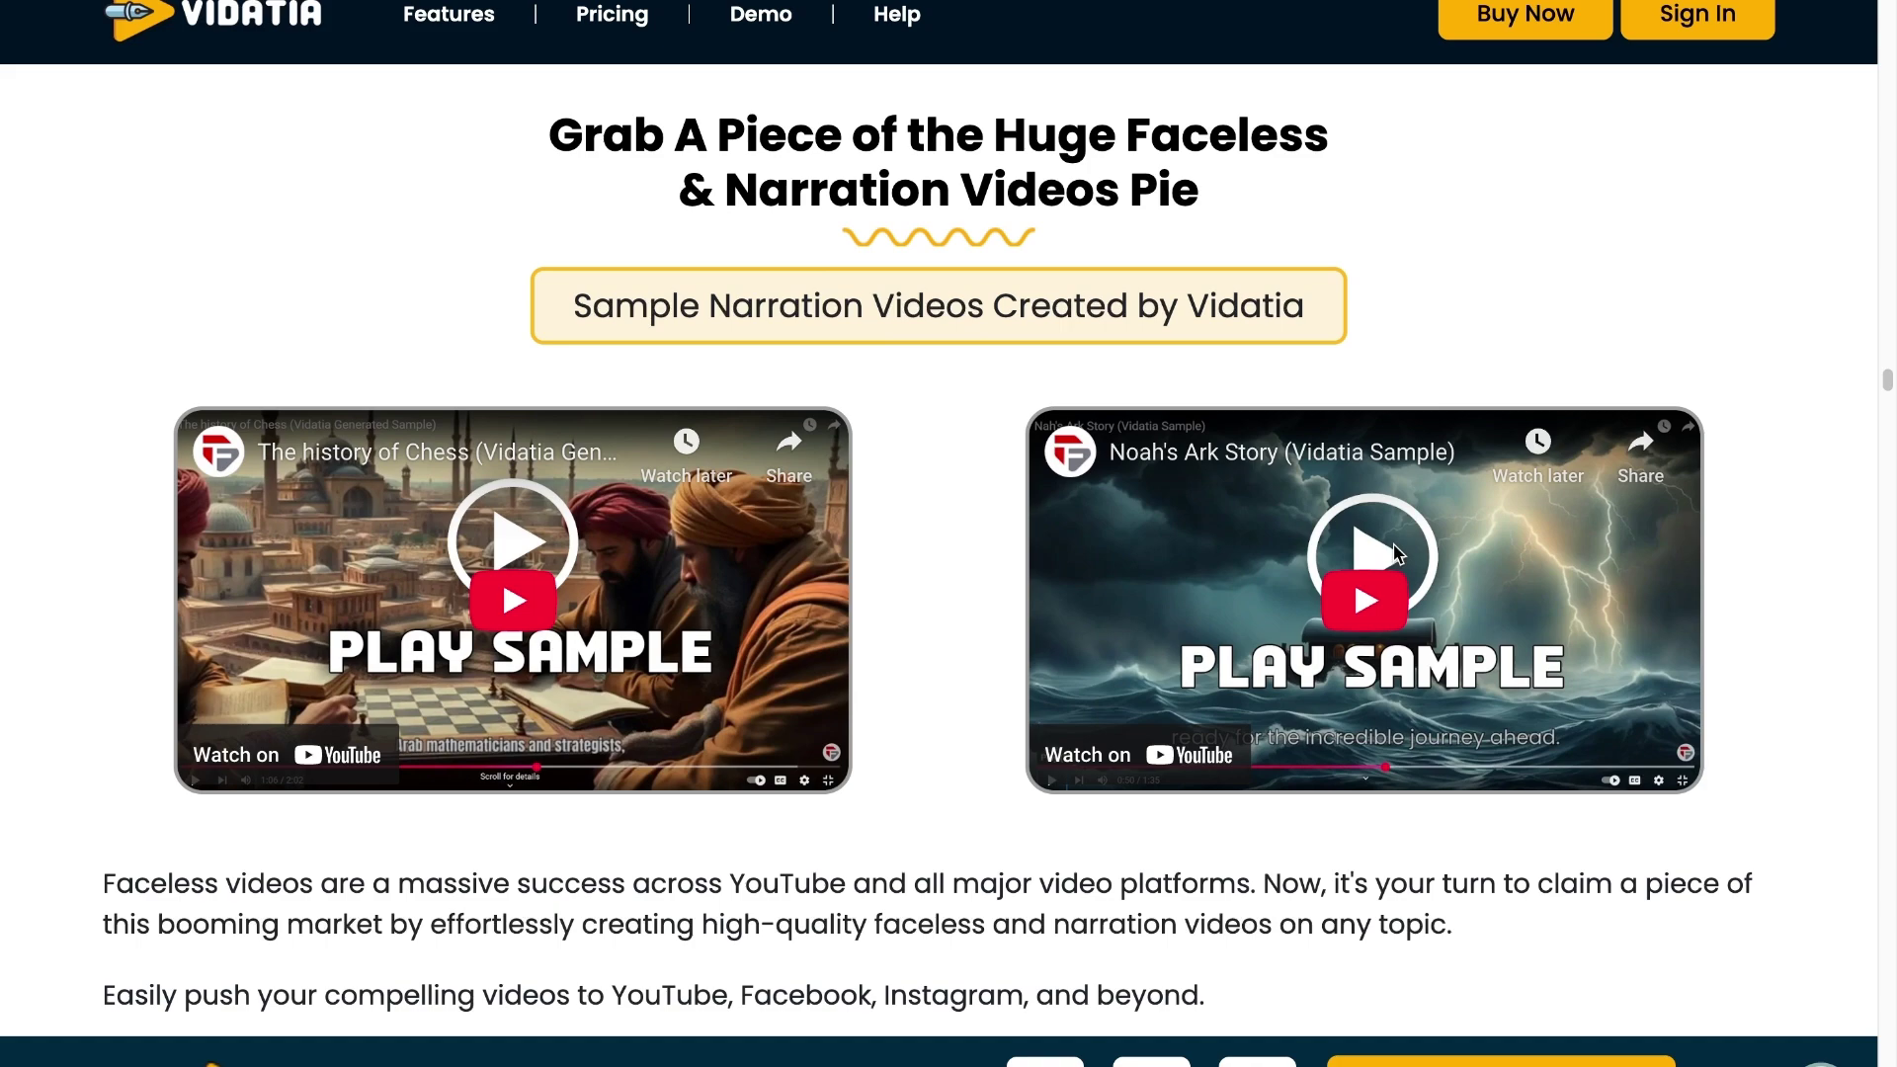
{"action": "scroll", "coordinate": [1396, 553], "scroll_direction": "down", "scroll_amount": 15}
{"action": "scroll", "coordinate": [1397, 554], "scroll_direction": "down", "scroll_amount": 1}
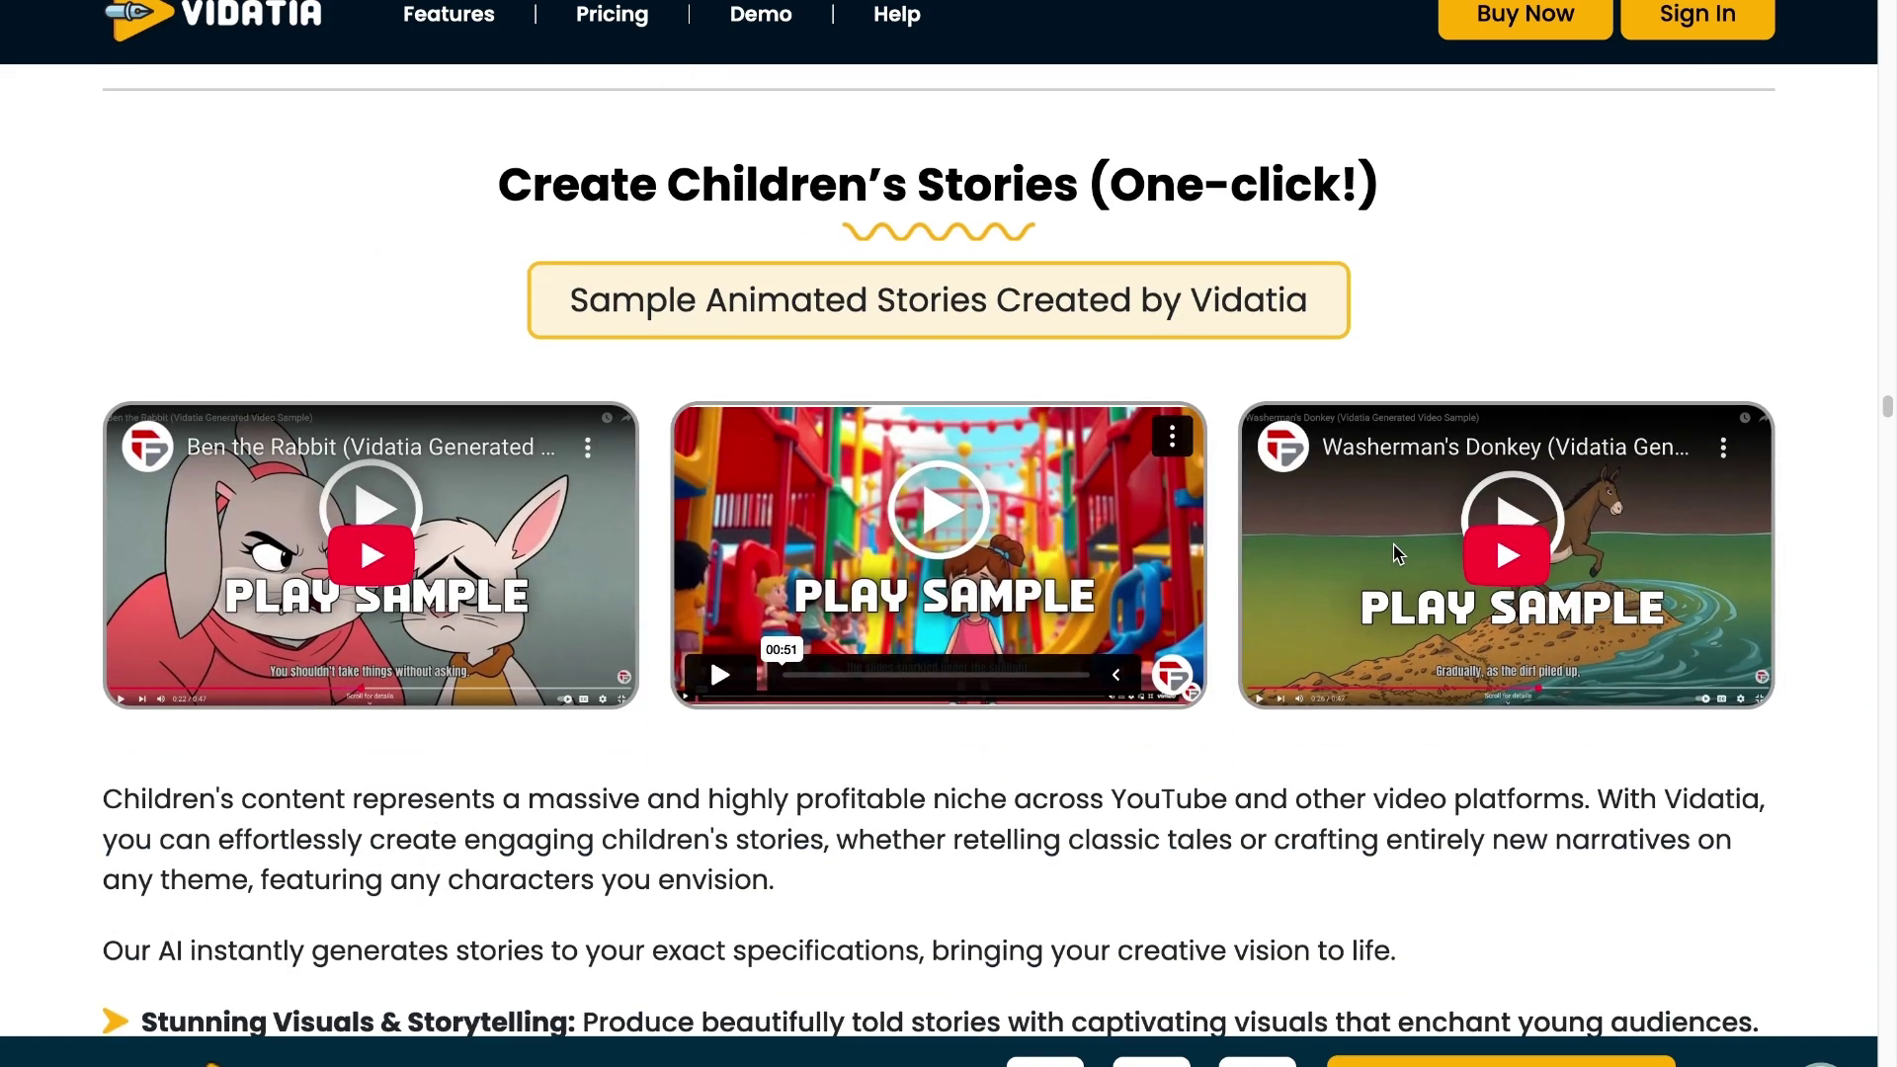
{"action": "scroll", "coordinate": [1396, 553], "scroll_direction": "down", "scroll_amount": 15}
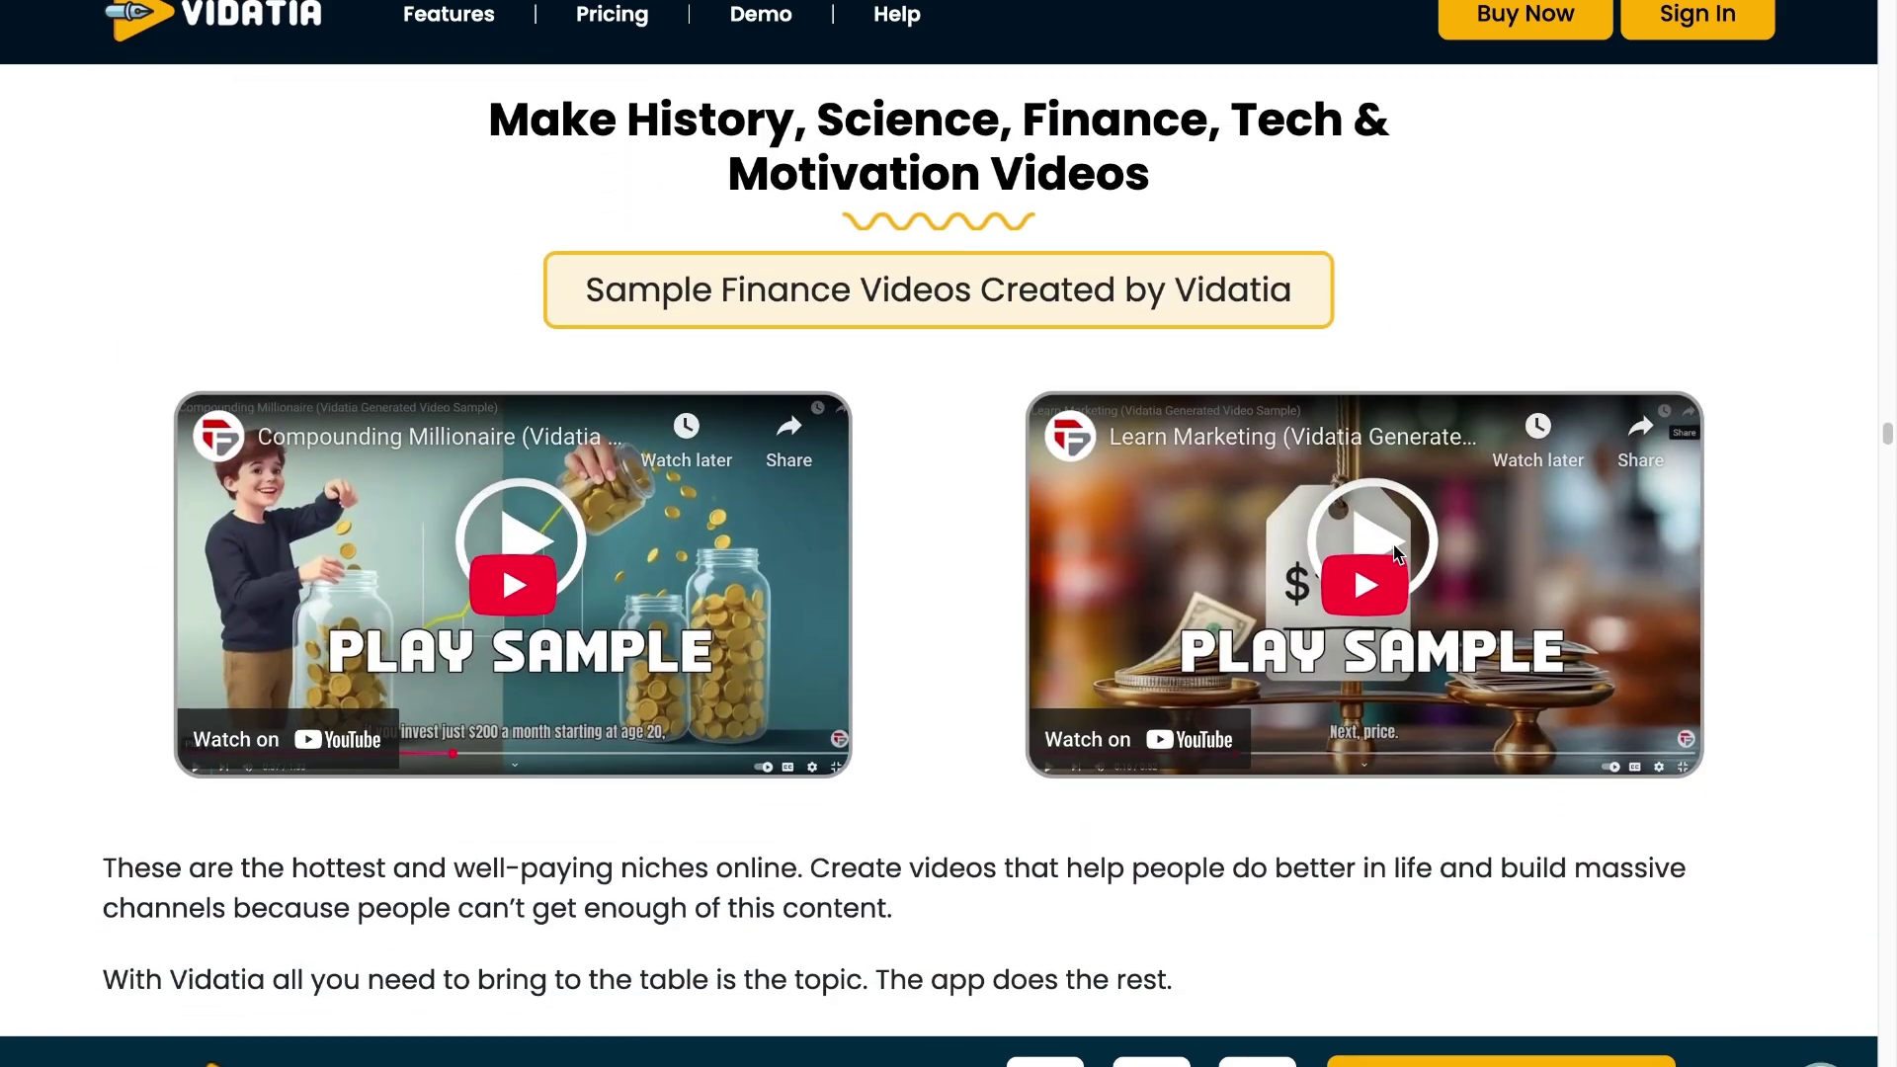
{"action": "scroll", "coordinate": [1396, 554], "scroll_direction": "down", "scroll_amount": 5}
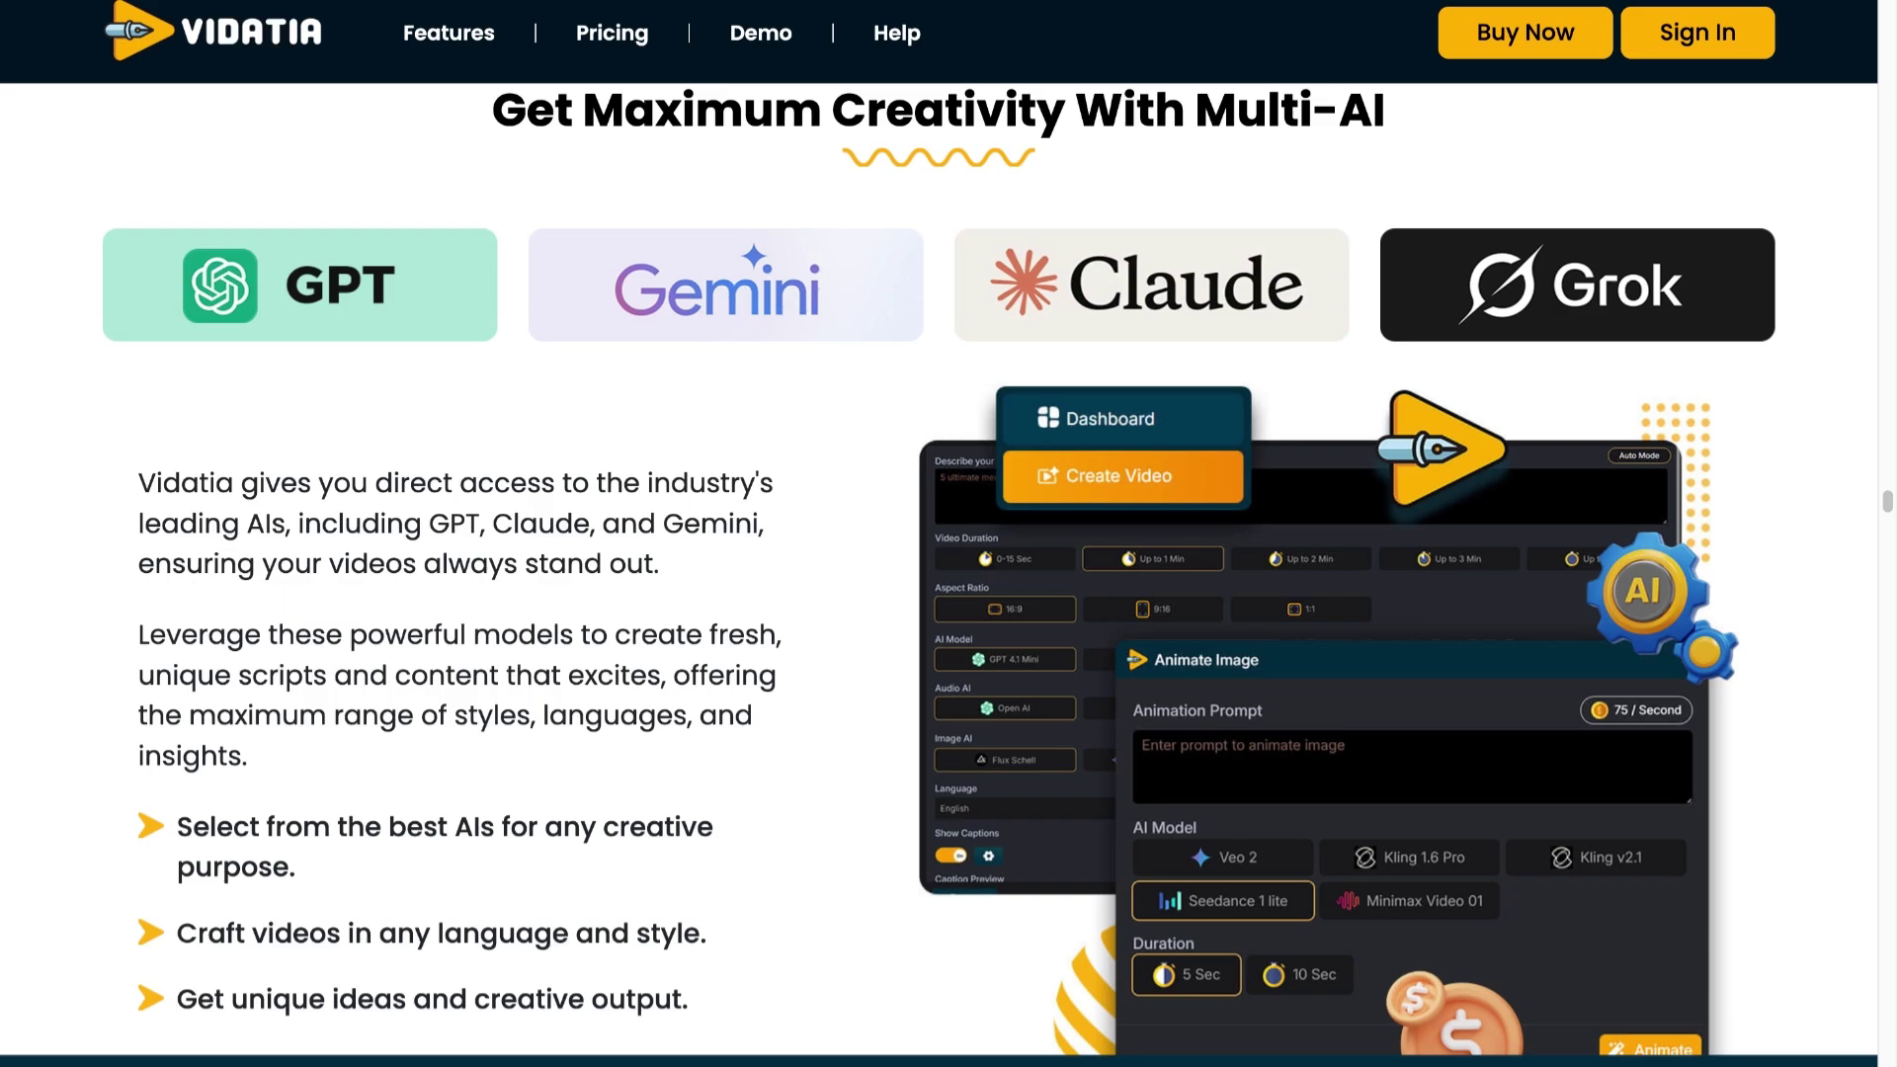
{"action": "scroll", "coordinate": [975, 715], "scroll_direction": "down", "scroll_amount": 15}
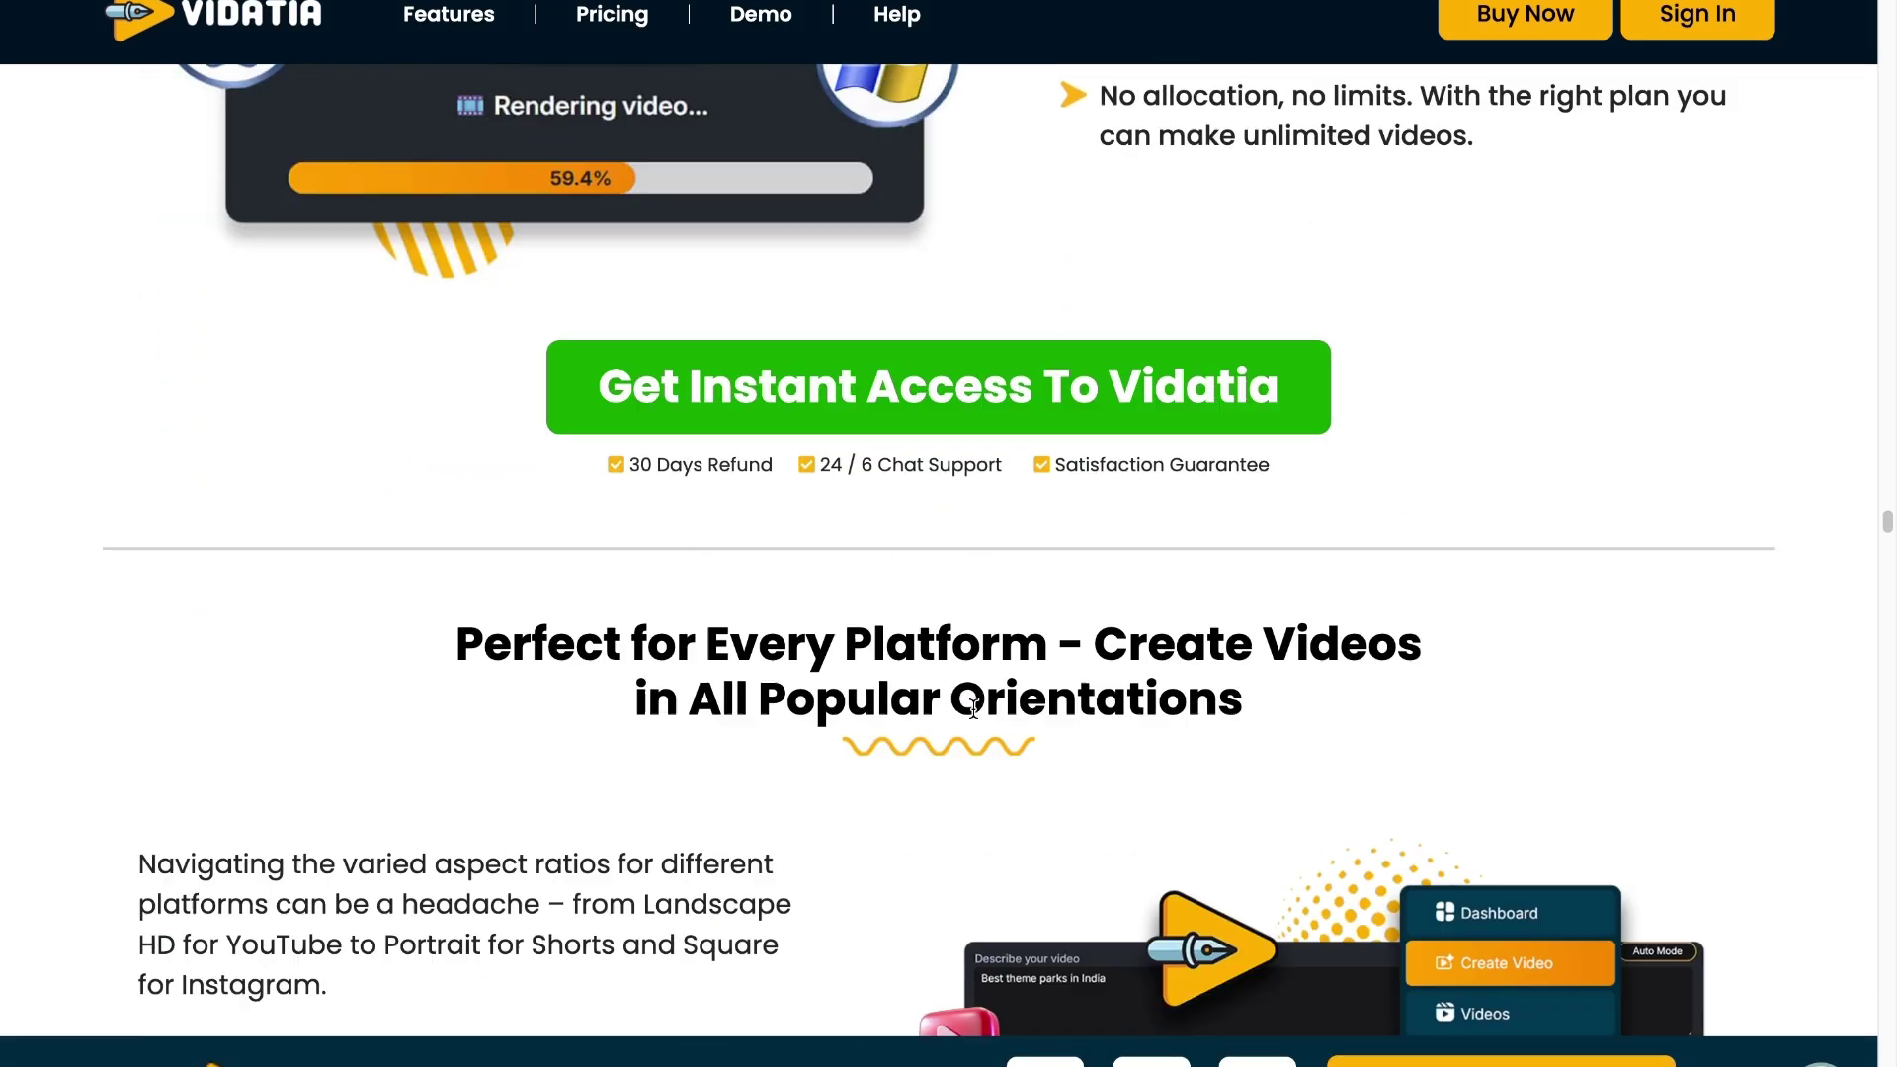
{"action": "scroll", "coordinate": [973, 708], "scroll_direction": "down", "scroll_amount": 15}
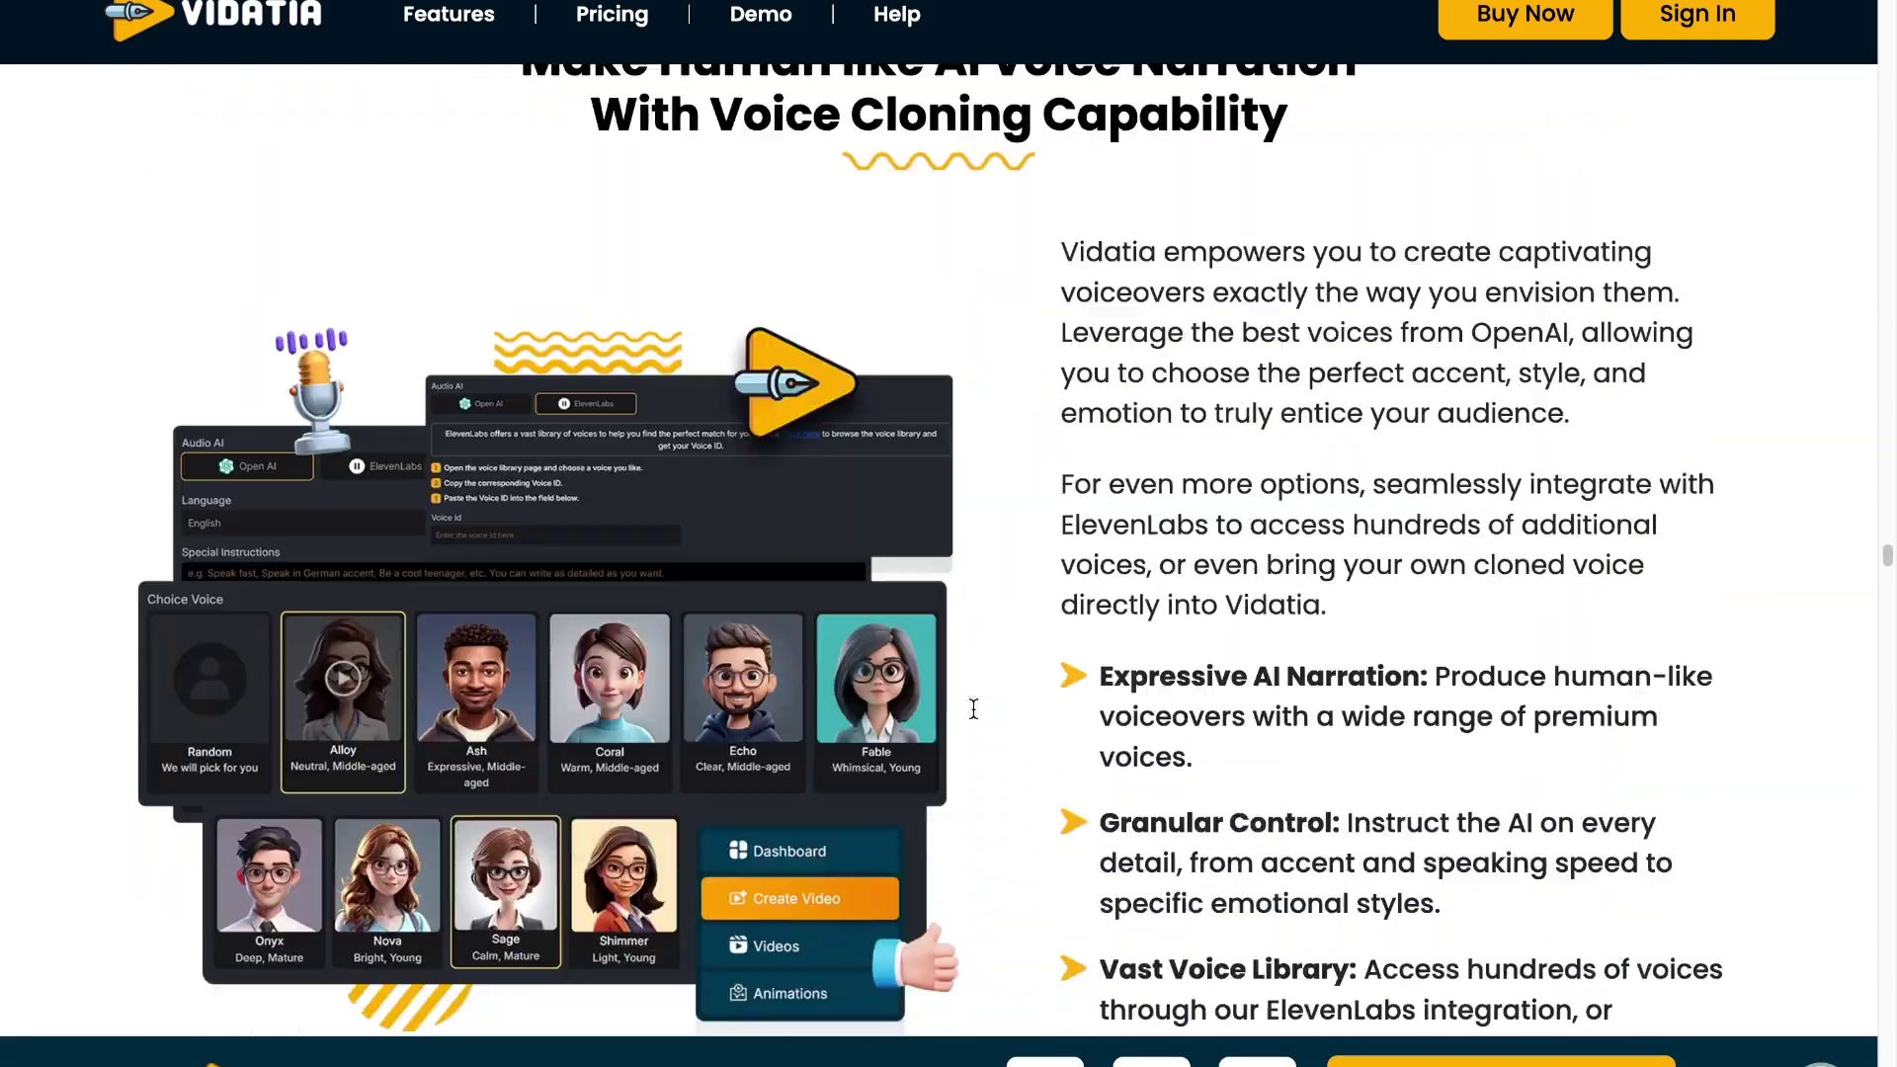
{"action": "scroll", "coordinate": [973, 707], "scroll_direction": "down", "scroll_amount": 20}
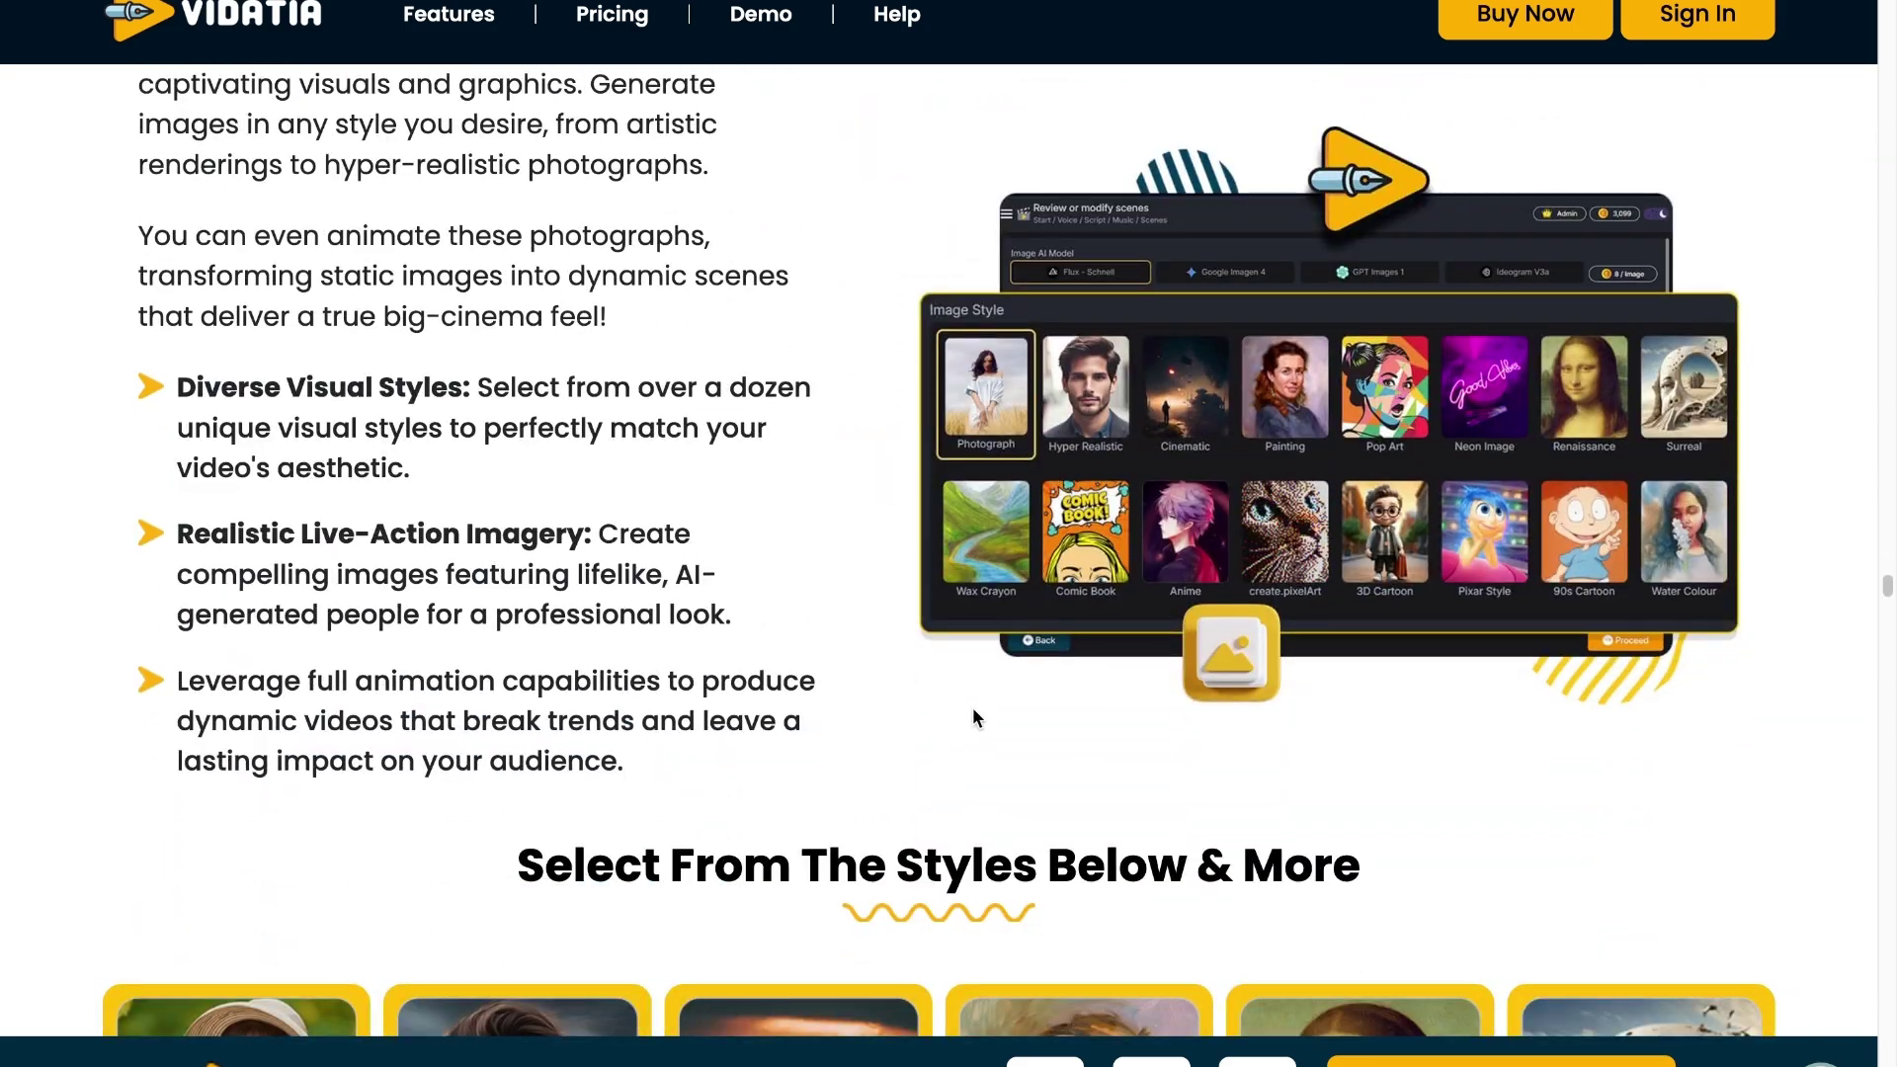
{"action": "scroll", "coordinate": [972, 707], "scroll_direction": "down", "scroll_amount": 20}
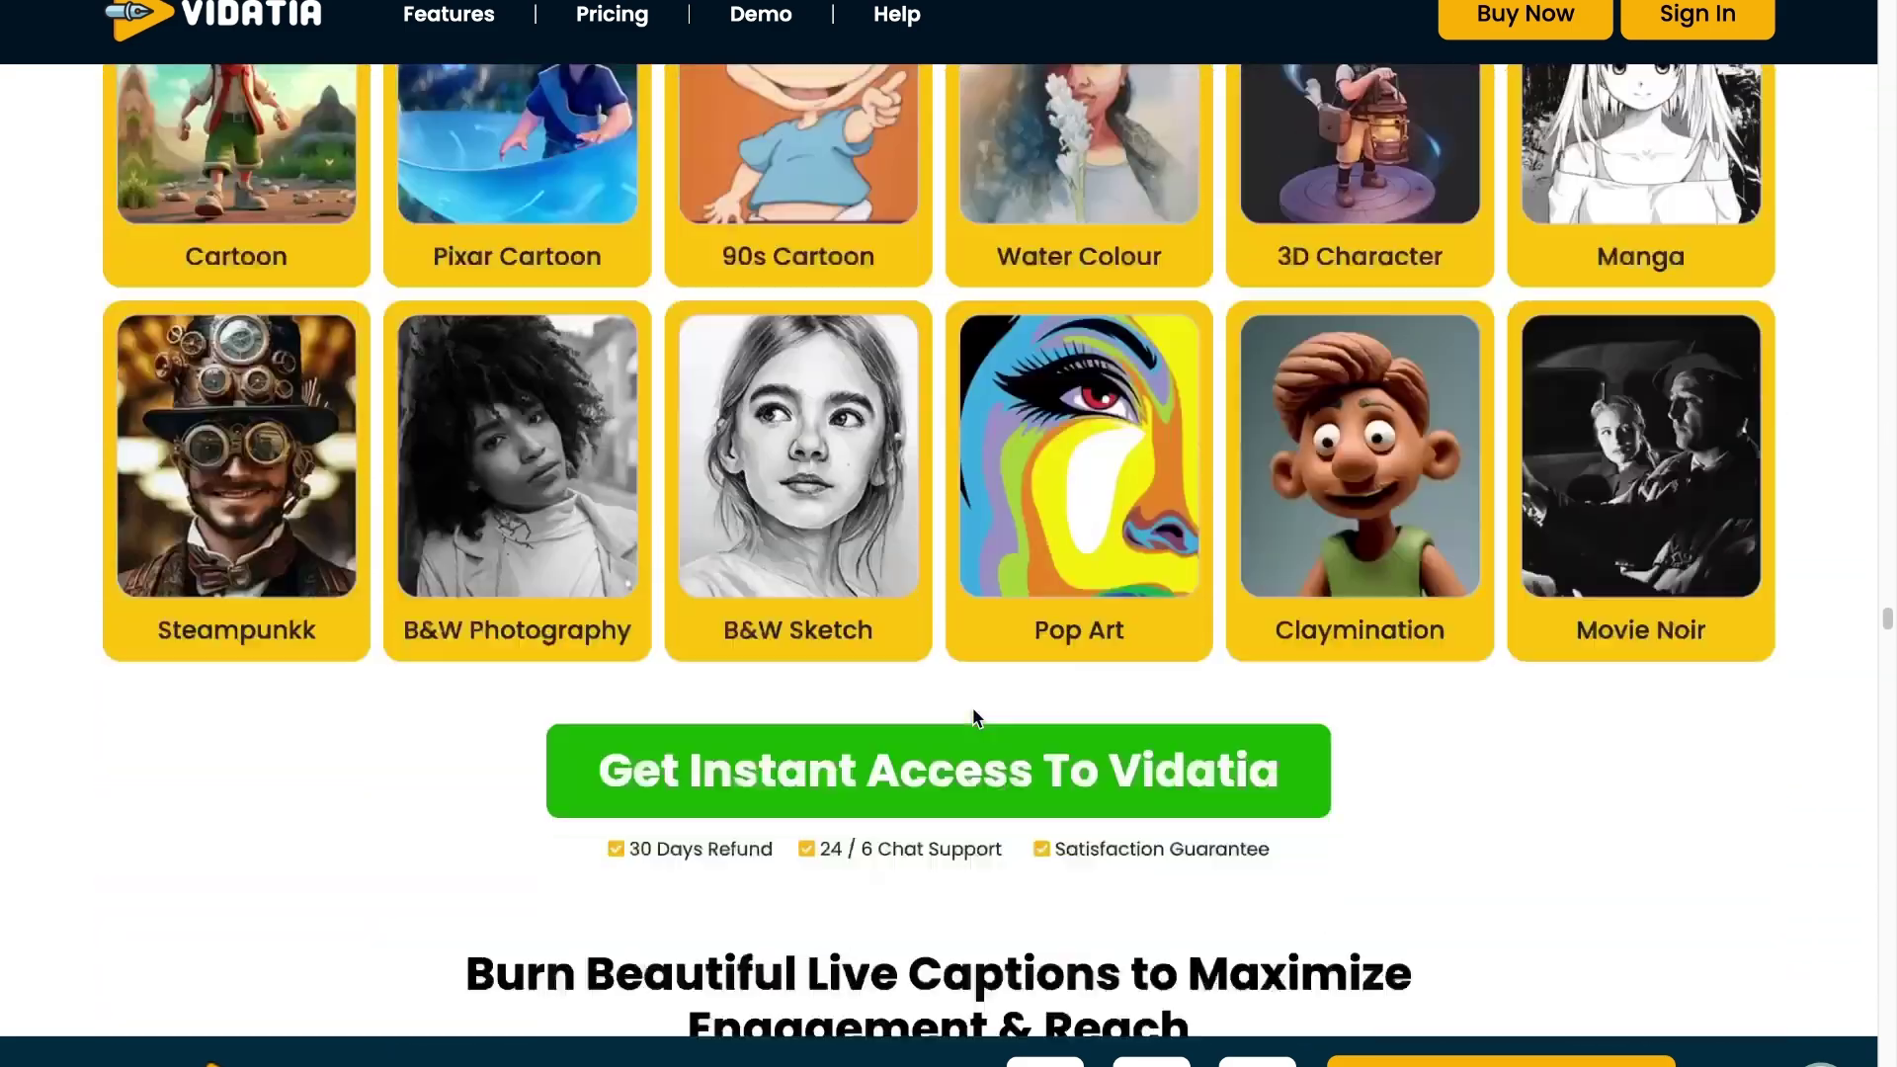
{"action": "scroll", "coordinate": [973, 708], "scroll_direction": "down", "scroll_amount": 3}
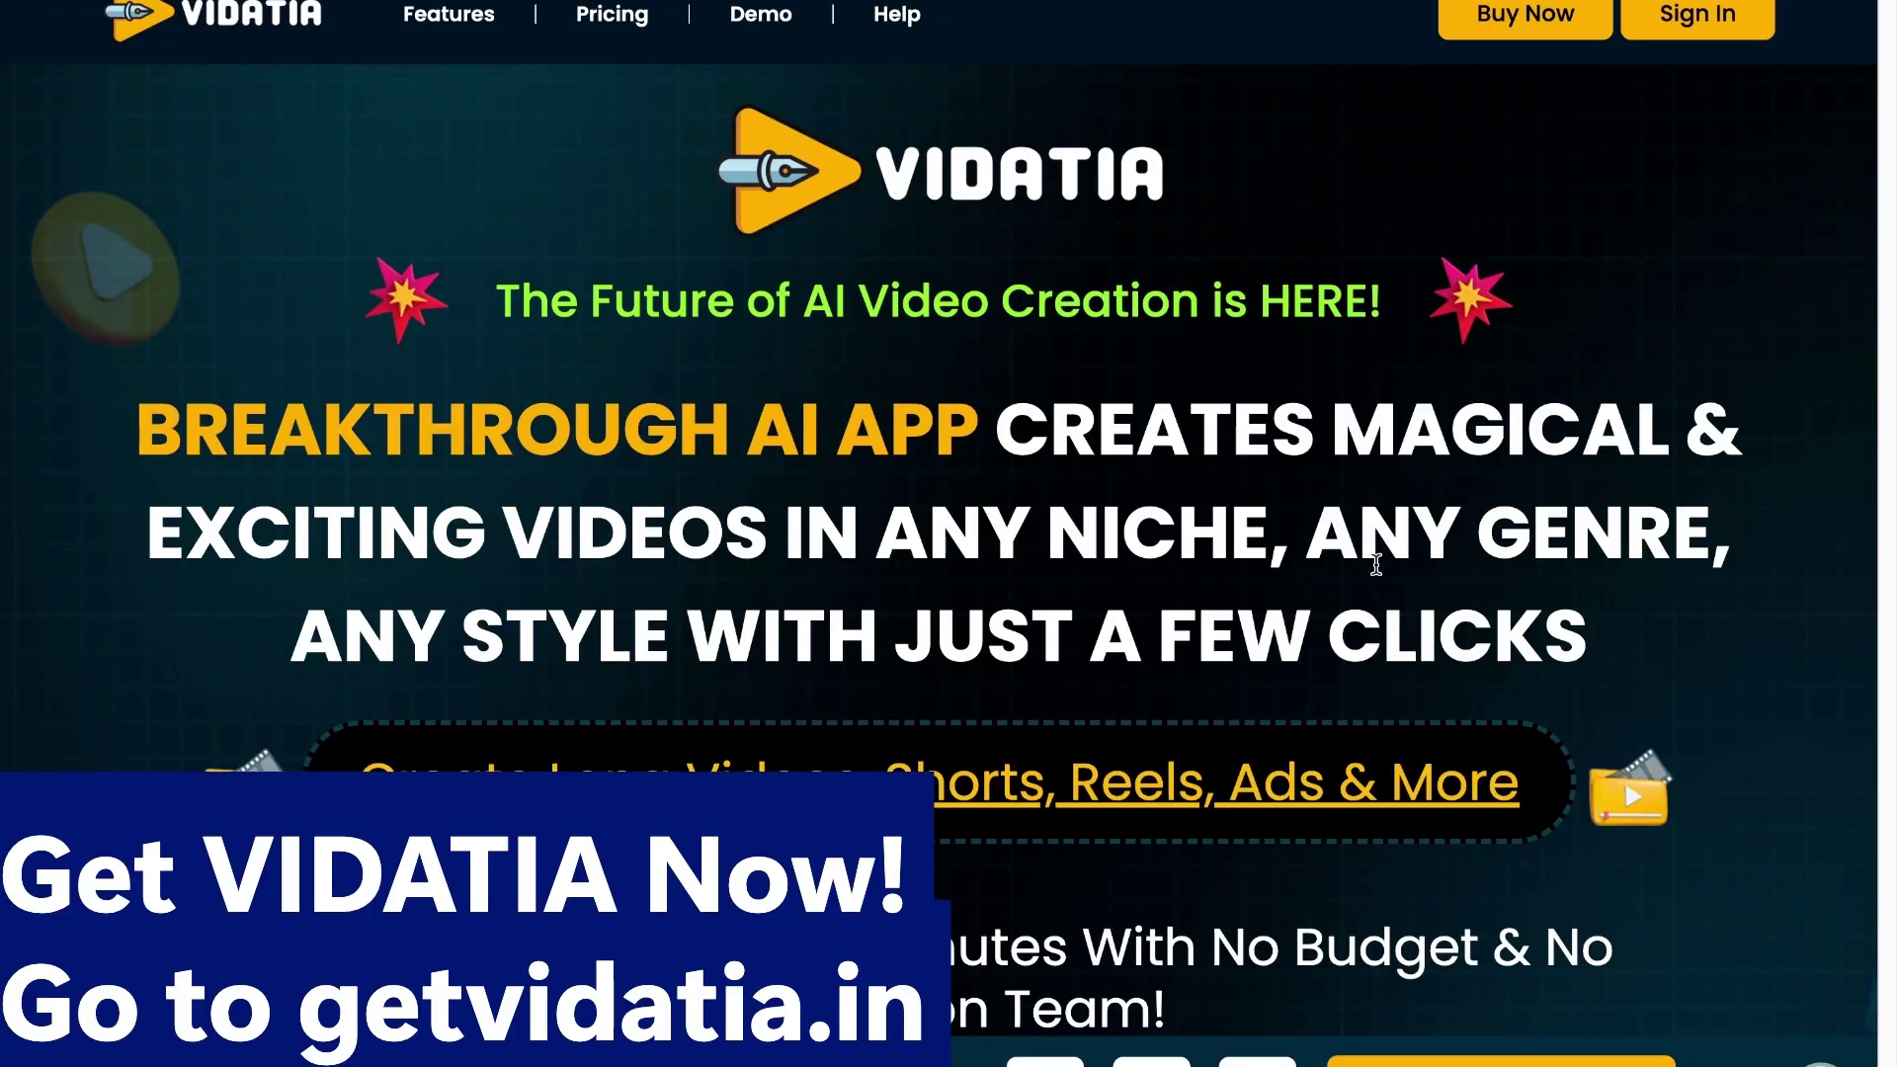